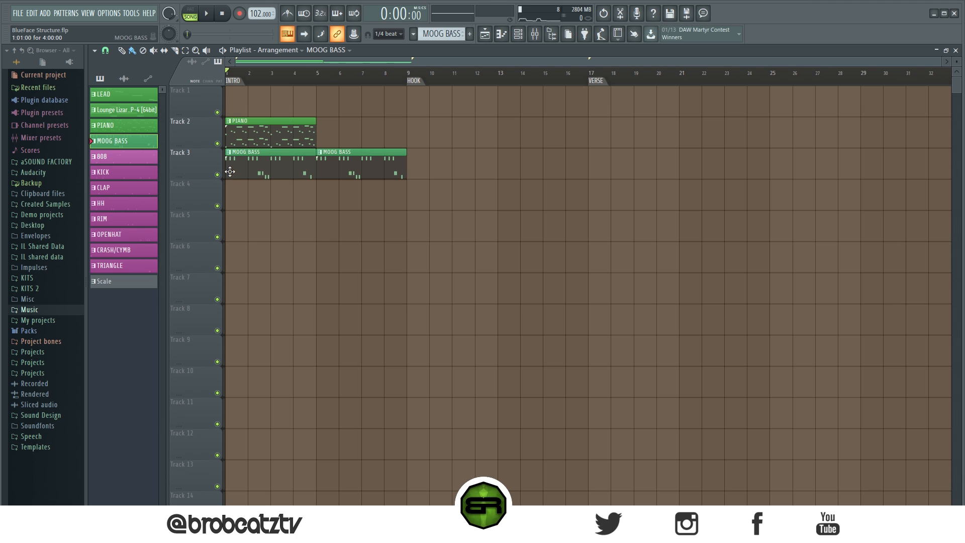
Step: Trim the first MOOG BASS clip to start at bar 3 and add a second PIANO clip at bar 5 on Track 2
left_click(310, 138)
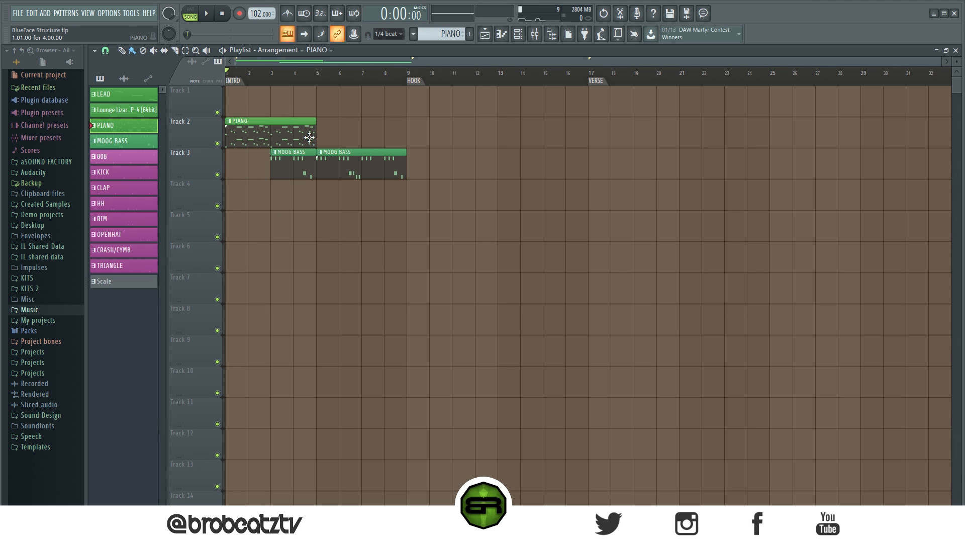
left_click_drag(325, 137, 370, 138)
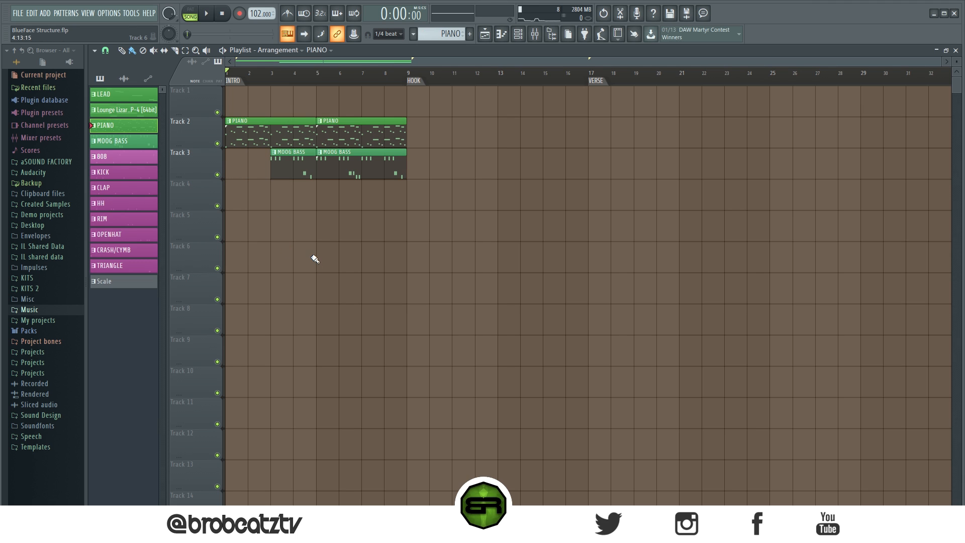
mouse_move(271, 176)
left_mouse_down()
mouse_move(228, 177)
mouse_move(270, 178)
left_mouse_up()
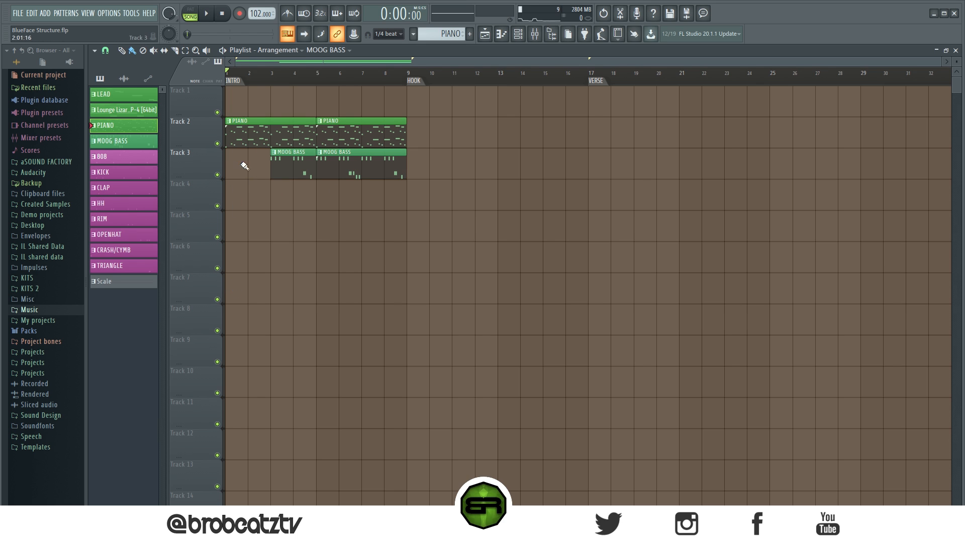
Step: Play the intro from the beginning up to bar 5, stop, and set the playhead at bar 5
key("space")
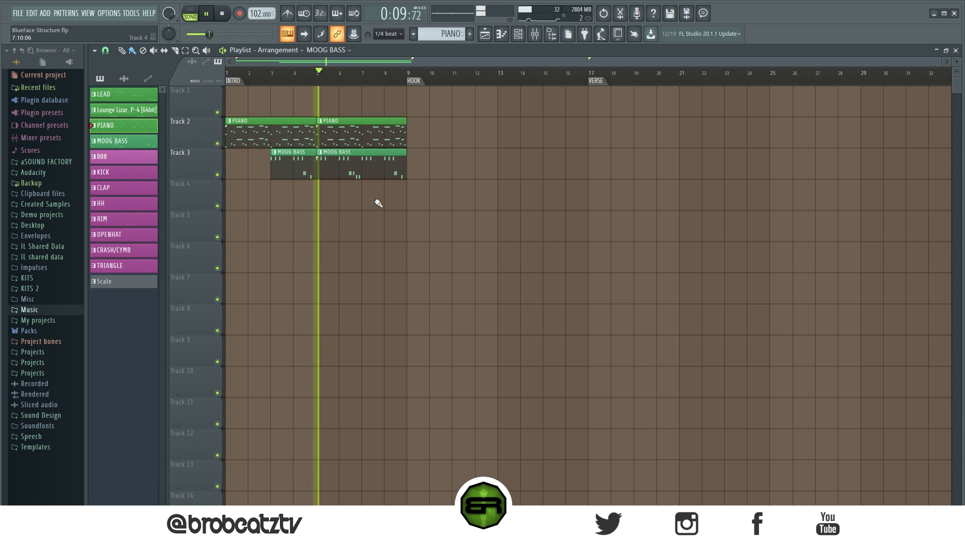
key("space")
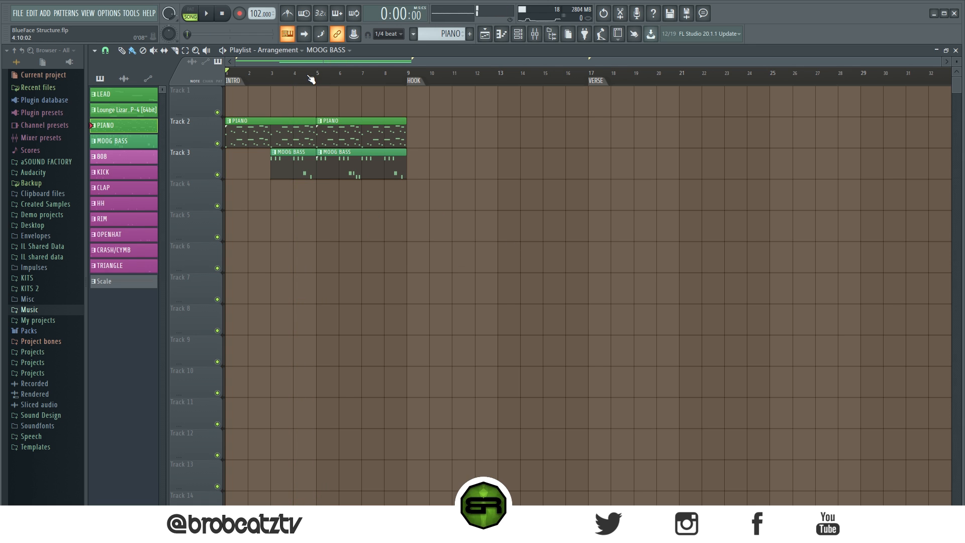
mouse_move(318, 81)
left_mouse_down()
mouse_move(384, 81)
mouse_move(317, 80)
left_mouse_up()
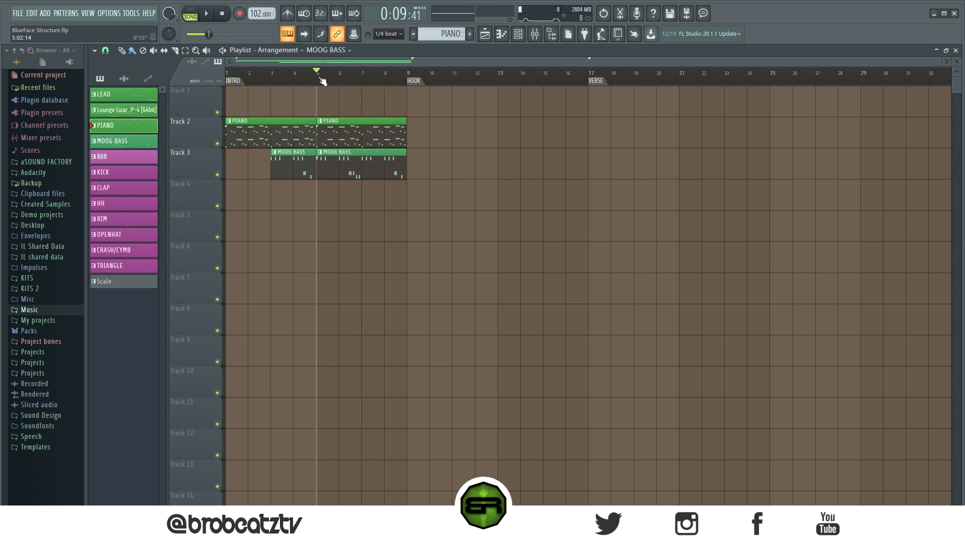
Step: Highlight the second four bars, the first four bars and the whole eight-bar intro on the timeline, clearing the selection at the end
left_click_drag(322, 81, 403, 91)
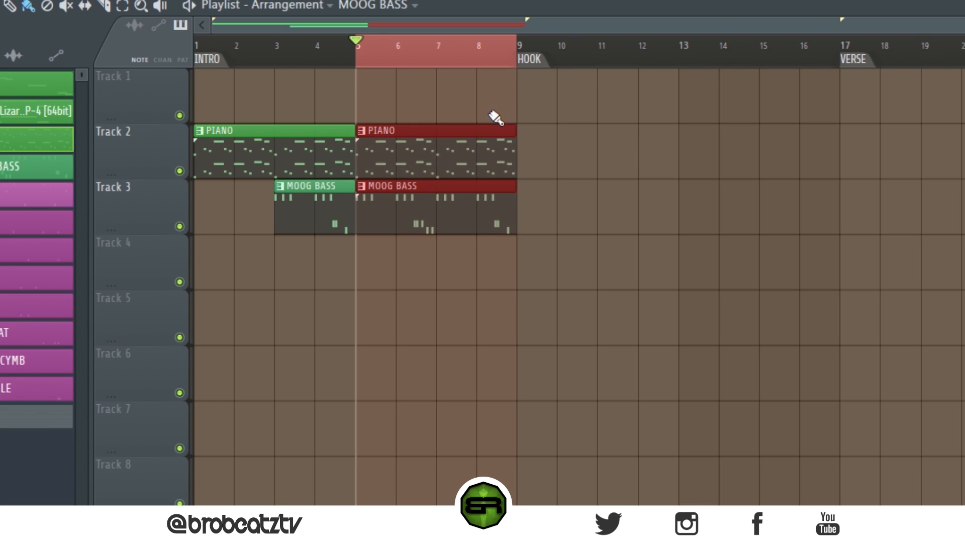
left_click(363, 56)
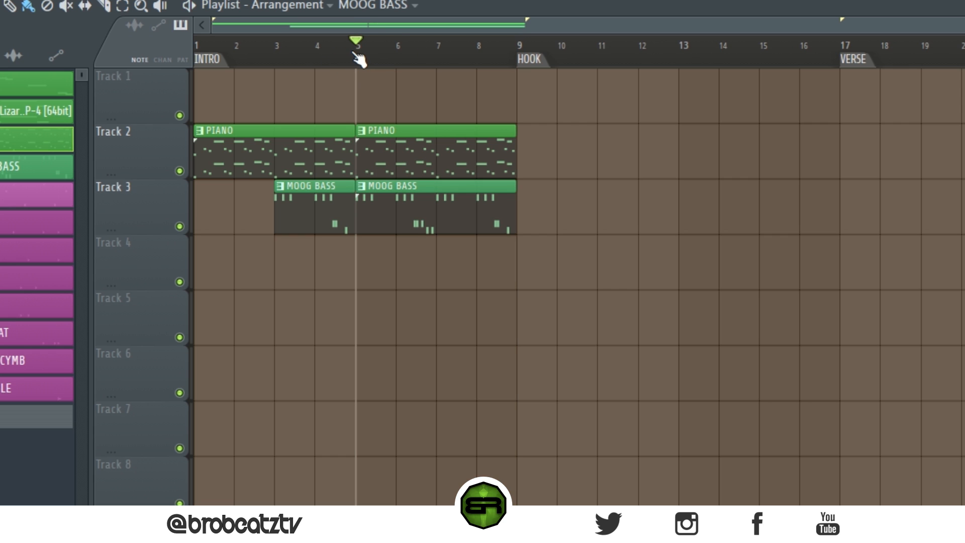
left_click_drag(359, 59, 195, 60)
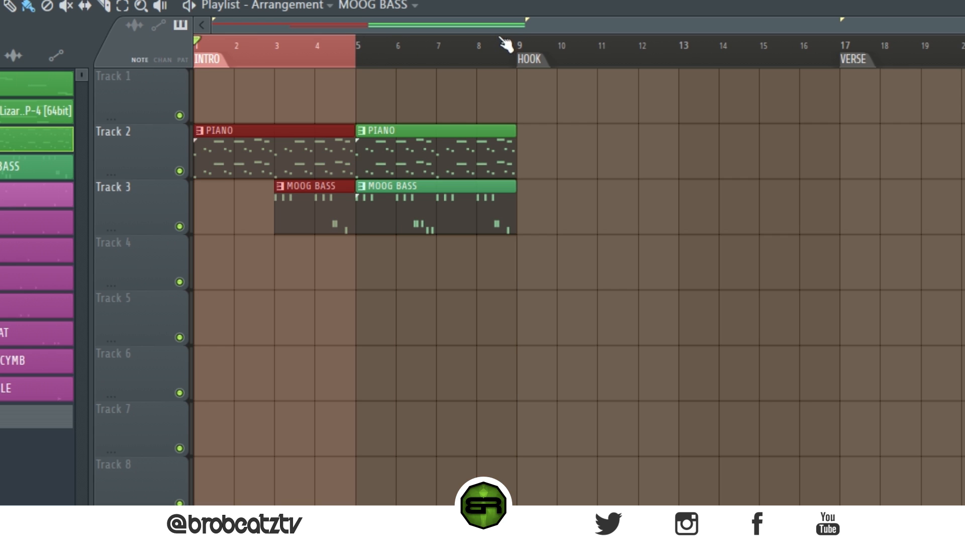
left_click_drag(518, 56, 196, 56)
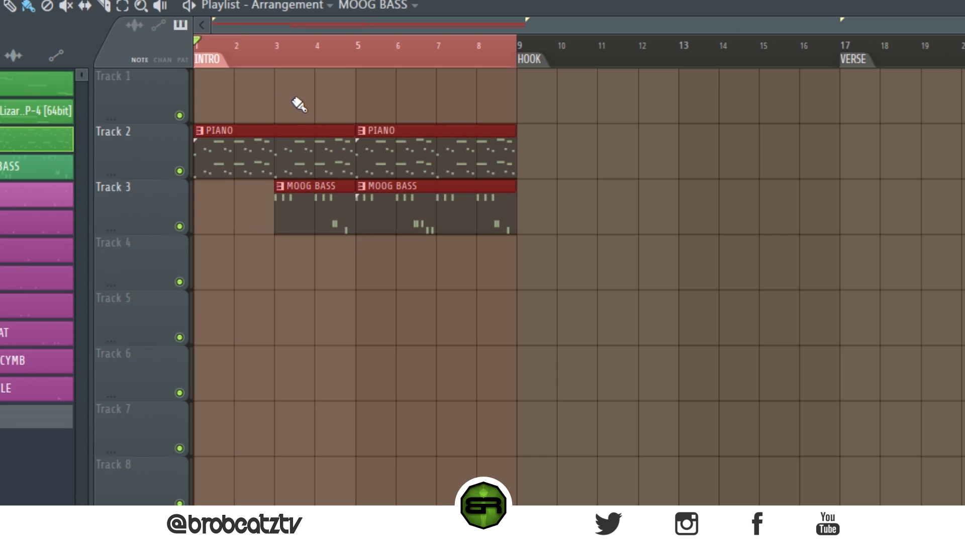
left_click(357, 63)
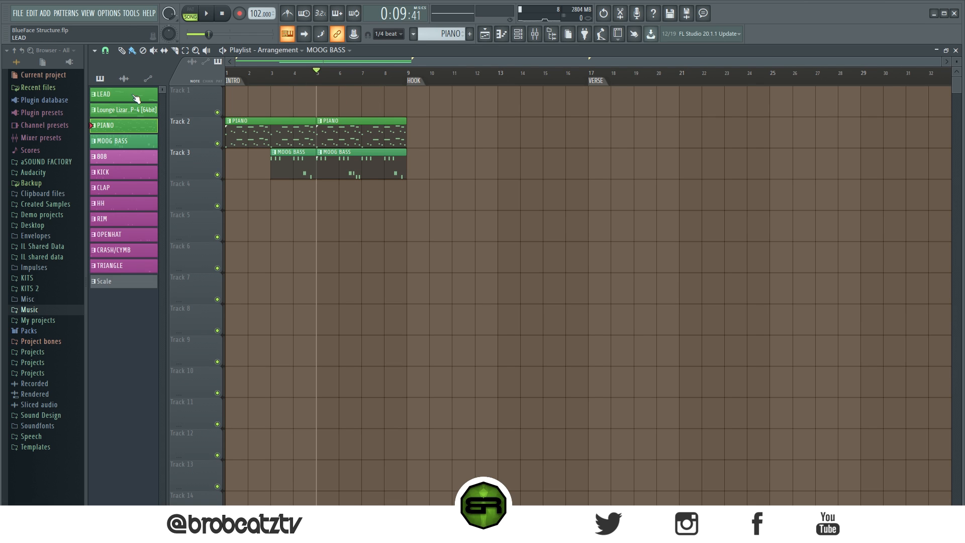
Step: Move all PIANO and MOOG BASS clips down one track and place the LEAD pattern at bar 5 on Track 1
key("ctrl+a")
left_click_drag(258, 143, 260, 174)
key("ctrl+d")
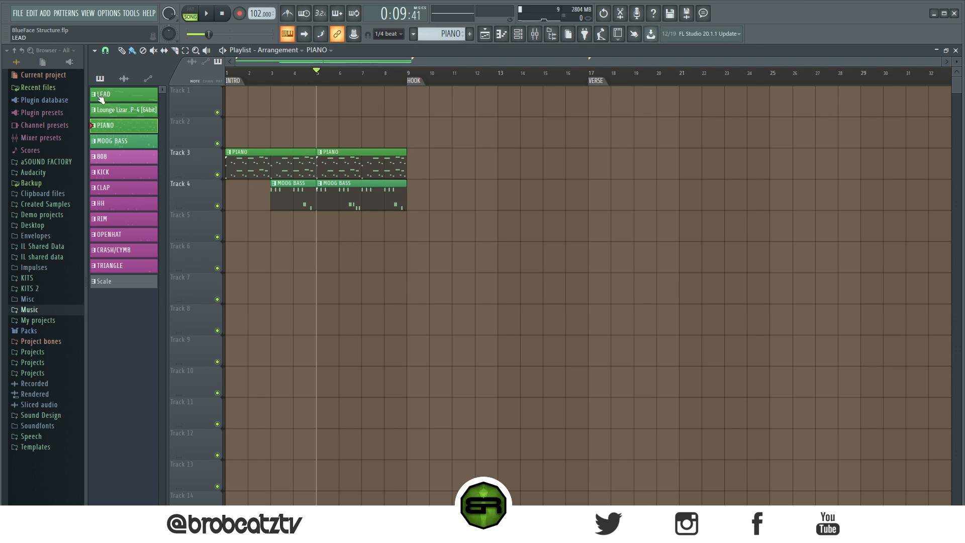
left_click_drag(112, 97, 317, 98)
key("ctrl+d")
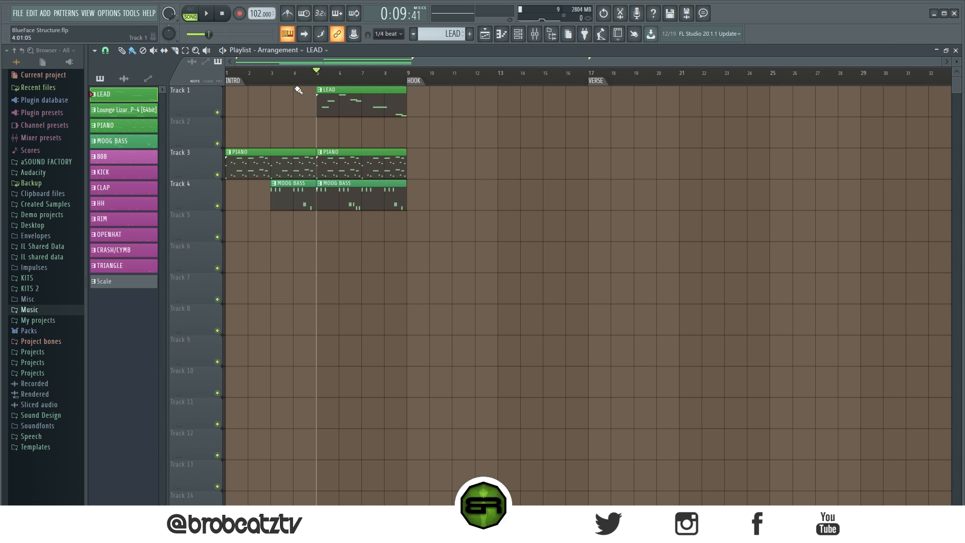
Step: Play the arrangement from bar 3 to hear the LEAD entry, and stop playback
left_click_drag(318, 79, 294, 79)
left_click(271, 82)
key("space")
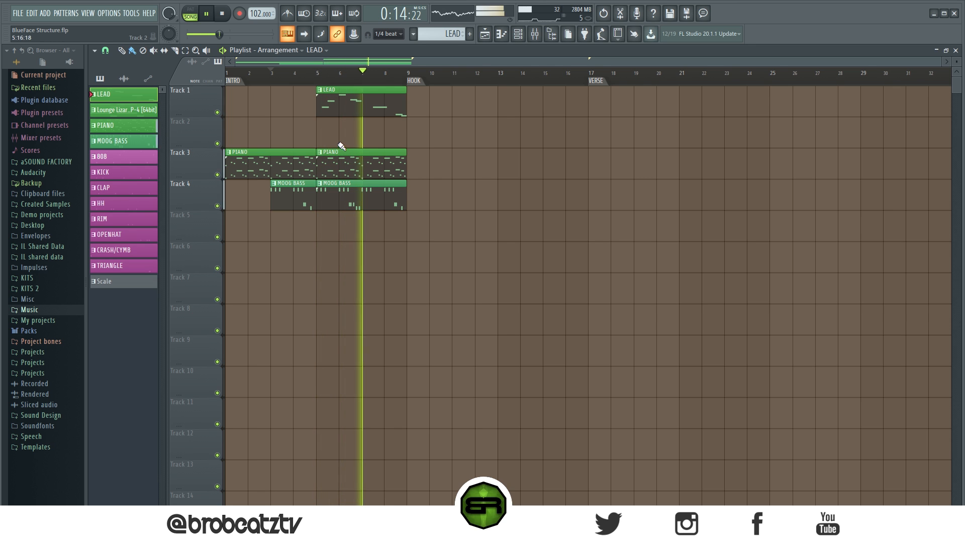
key("space")
Step: Place all drum patterns from 808 to TRIANGLE together at bar 5, stacked on Tracks 5 to 12
left_click(146, 156)
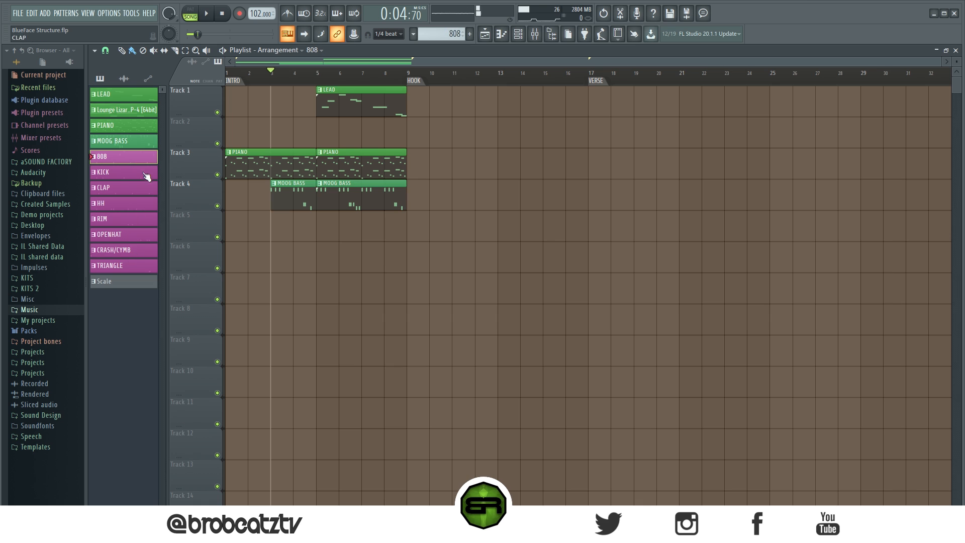
left_click(130, 269, "shift")
left_click_drag(130, 269, 324, 230)
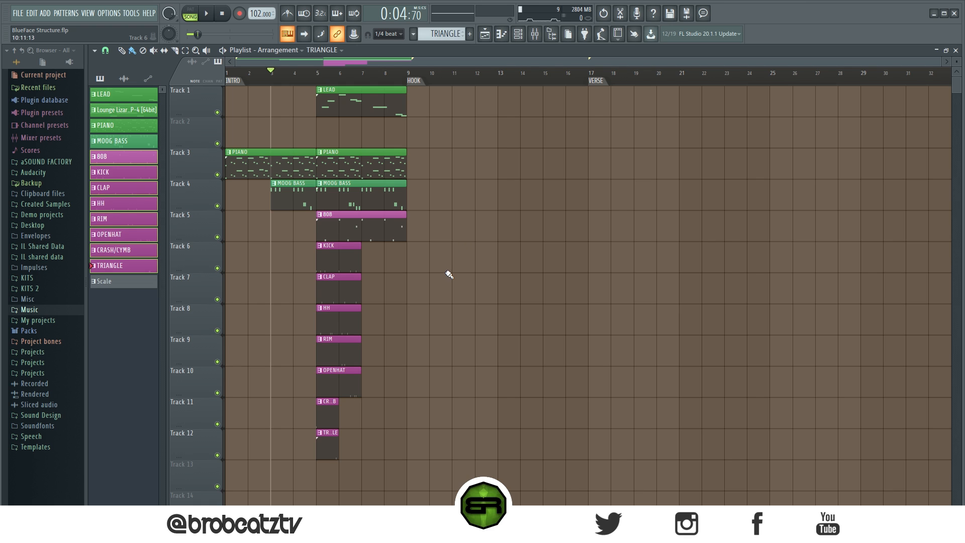
Step: Delete the 808, KICK, CLAP, HH, RIM and TRIANGLE clips from the intro, keeping only OPENHAT and CRASH/CYMB
right_click(406, 239)
right_click(358, 246)
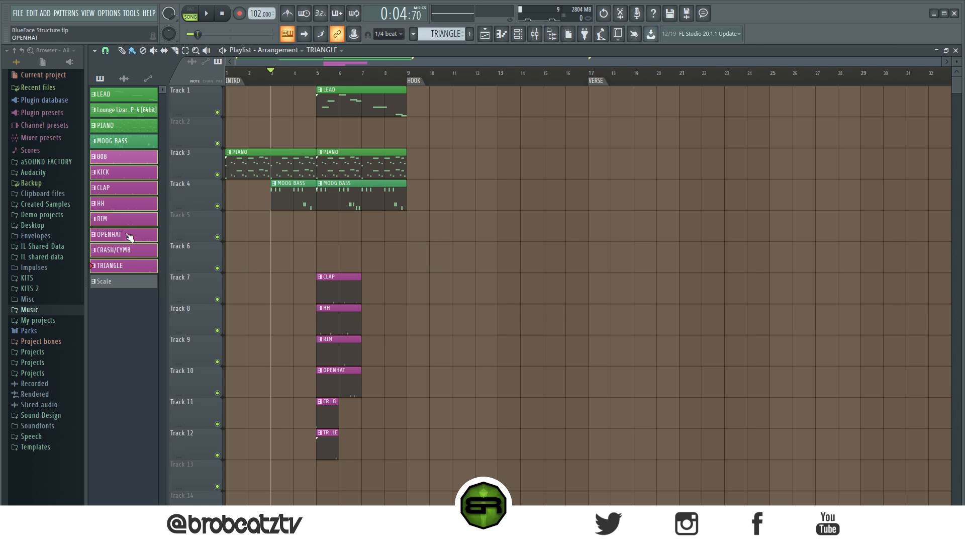
right_click(351, 350)
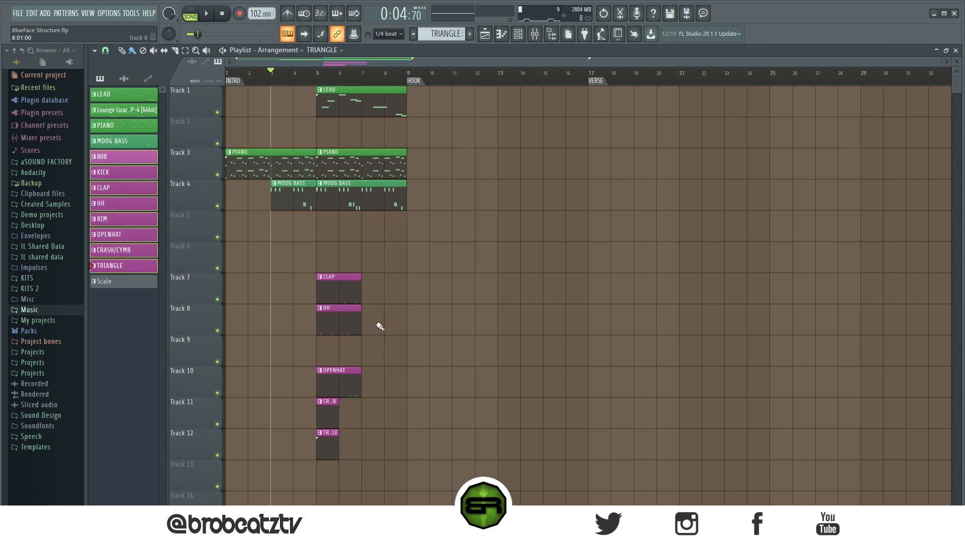
right_click(347, 286)
right_click(333, 313)
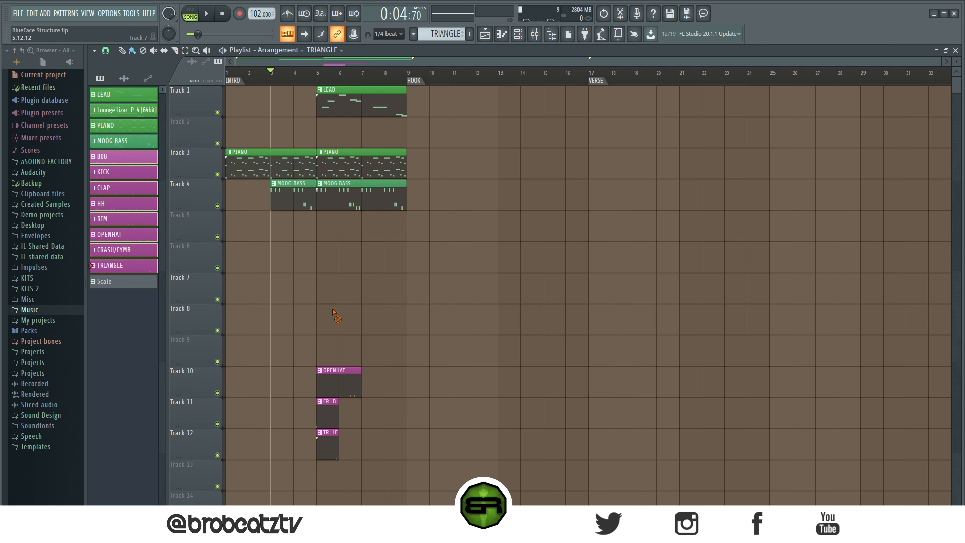
right_click(336, 445)
Step: Duplicate the OPENHAT and CRASH/CYMB clips to bar 7 on Tracks 10 and 11
left_click_drag(311, 364, 338, 408)
key("ctrl+b")
key("ctrl+d")
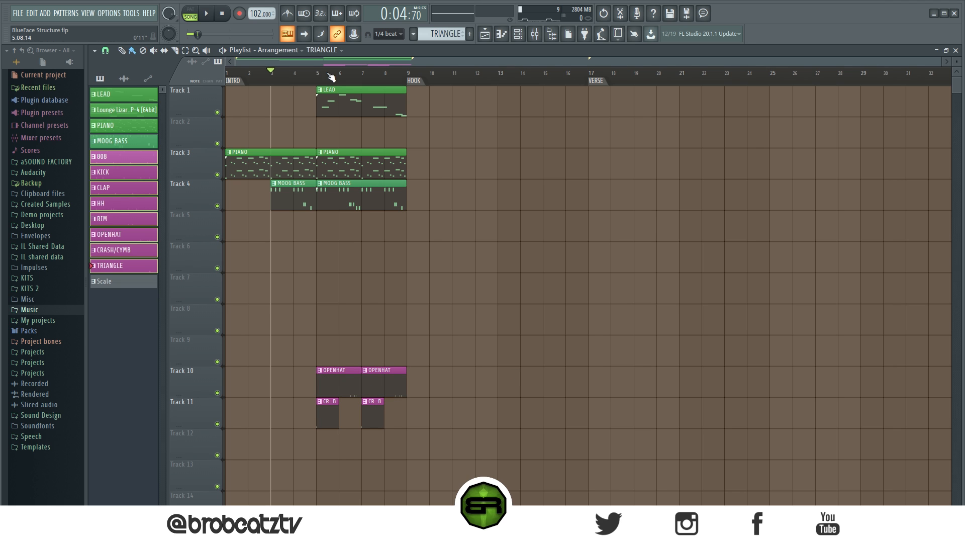
Step: Play the second half of the intro from bar 5 and stop playback
left_click(322, 76)
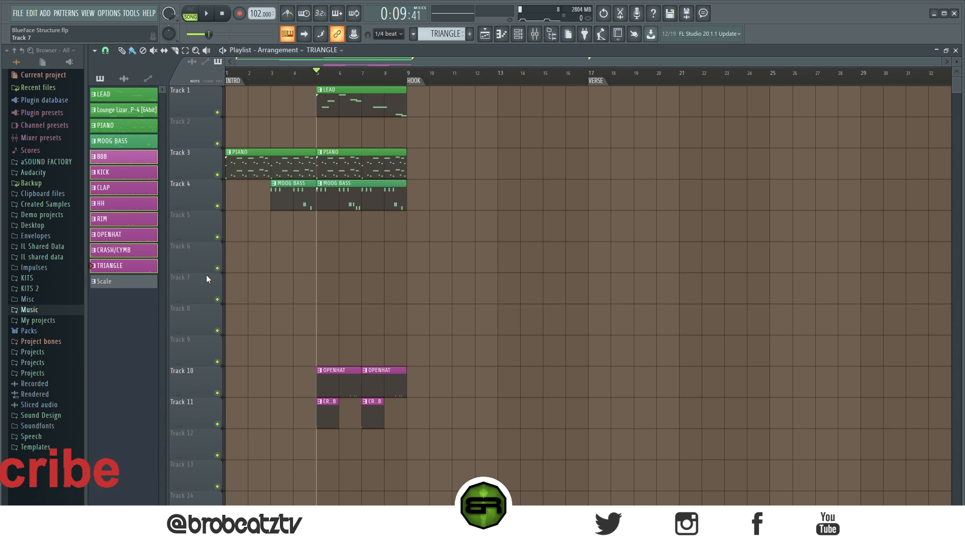
key("space")
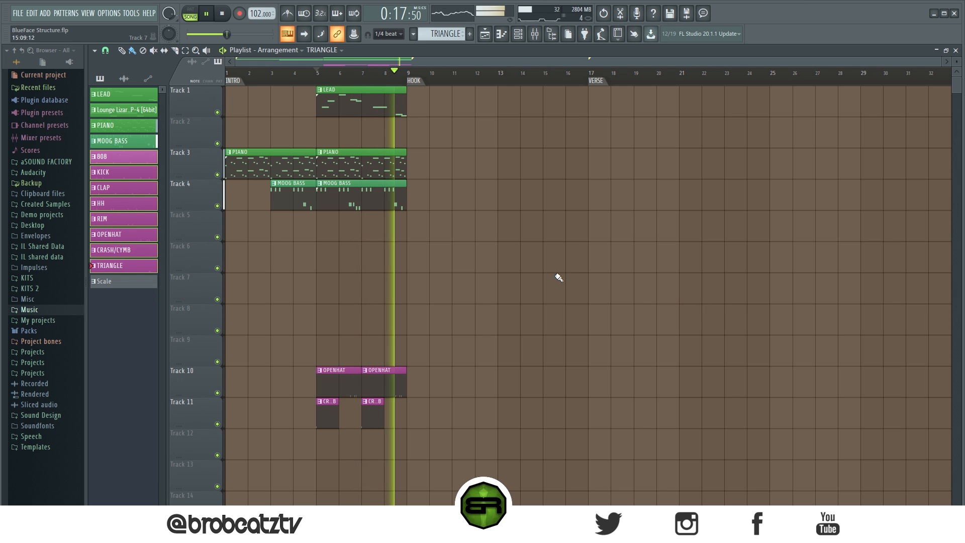
key("space")
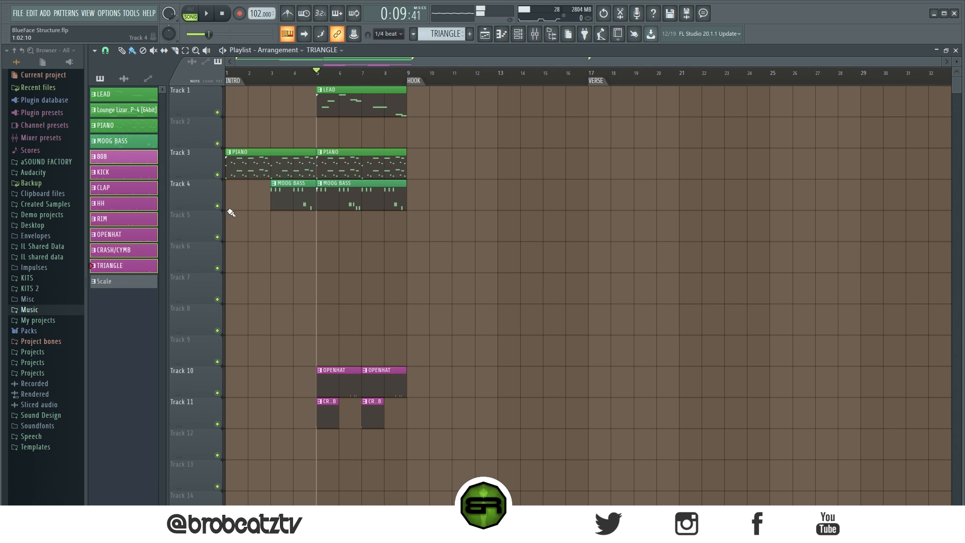
Step: Place all patterns from LEAD to TRIANGLE at the HOOK marker on Tracks 1 to 12, and duplicate the Track 1 to 5 clips to bar 13
left_click(128, 97)
left_click(124, 266)
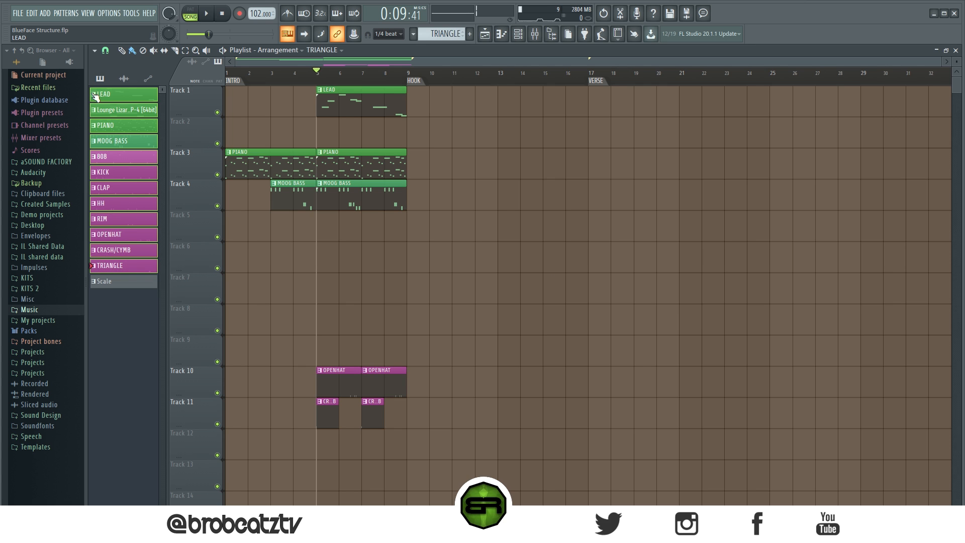
left_click_drag(144, 97, 492, 118)
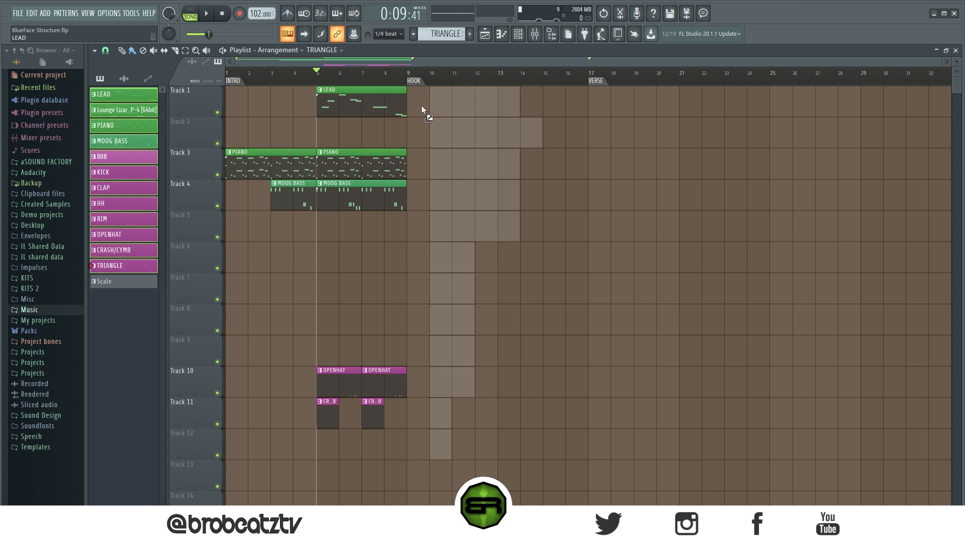
left_click_drag(424, 103, 426, 106)
left_click_drag(505, 239, 431, 85)
key("ctrl+b")
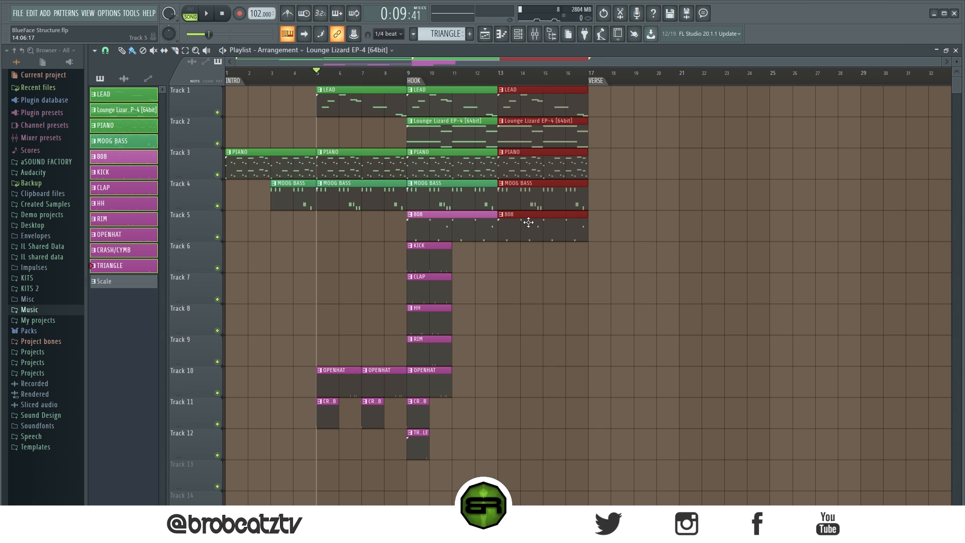
Step: Deselect the duplicated clips and delete both 808 clips from Track 5 in the hook
left_click(532, 222)
right_click(556, 223)
right_click(482, 229)
Step: Move the hook's TRIANGLE clip to bar 10 and repeat the drum clips on Tracks 6 to 12 up to the VERSE marker
left_click_drag(453, 211, 428, 409)
left_click_drag(418, 446, 440, 446)
left_click_drag(464, 490, 407, 242)
key("ctrl+b")
key("ctrl+b")
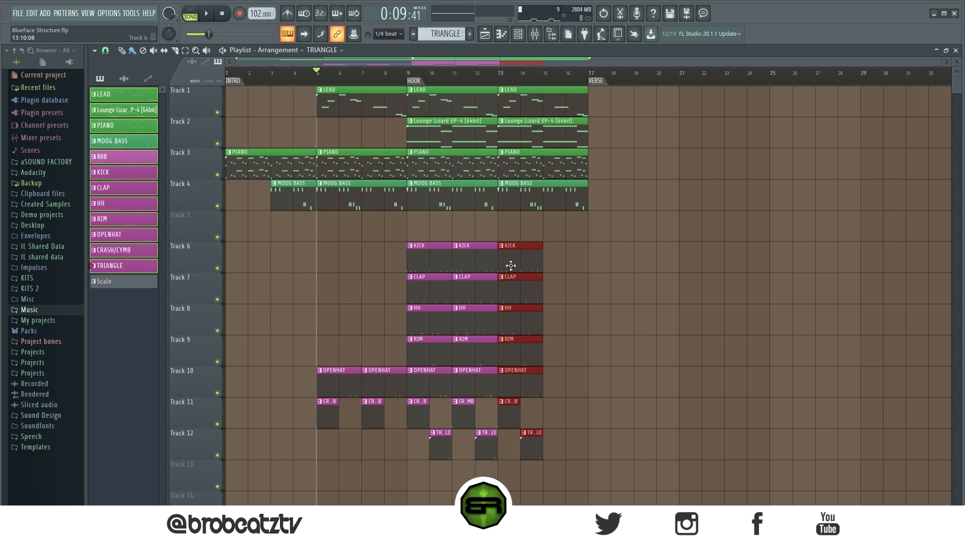
key("ctrl+b")
Step: Deselect the clips and play the arrangement from bar 8 through the hook, then stop playback
left_click(383, 82)
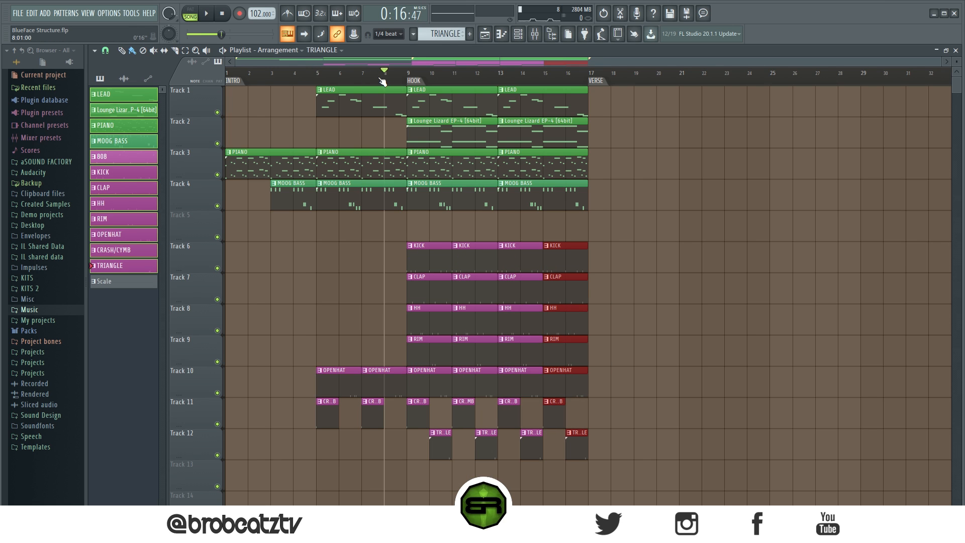
left_click(714, 274)
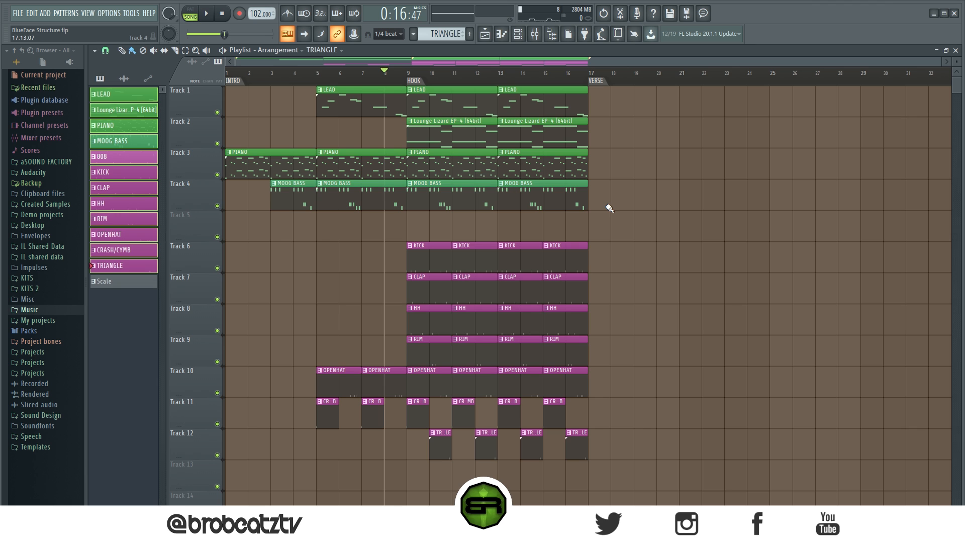
key("space")
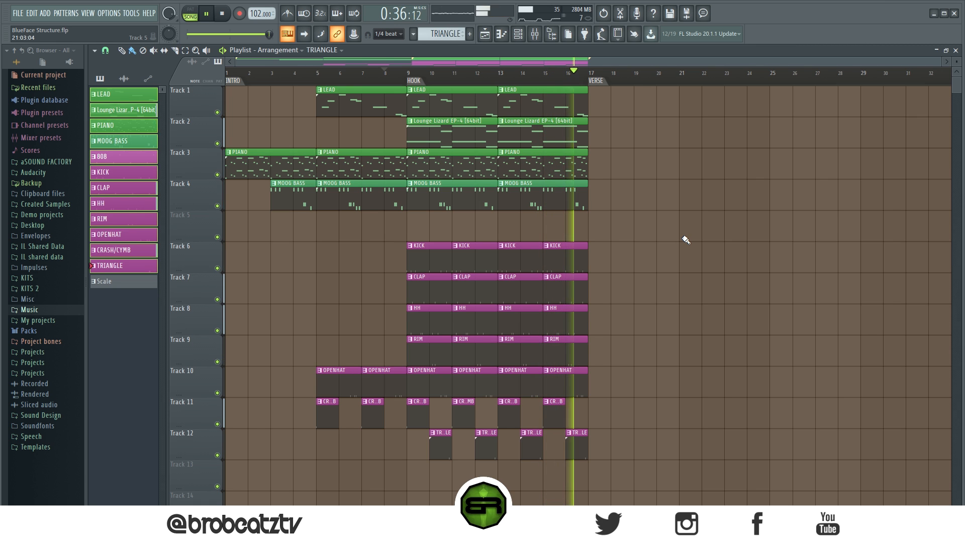
key("space")
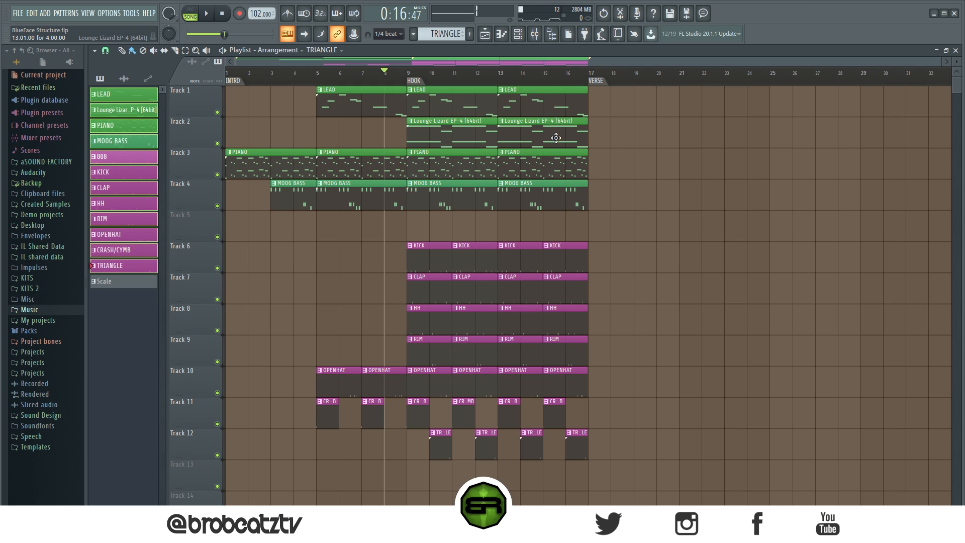
Step: Highlight twelve bars of the verse section from bar 17 on the timeline and clear the selection
left_click_drag(593, 81, 863, 80)
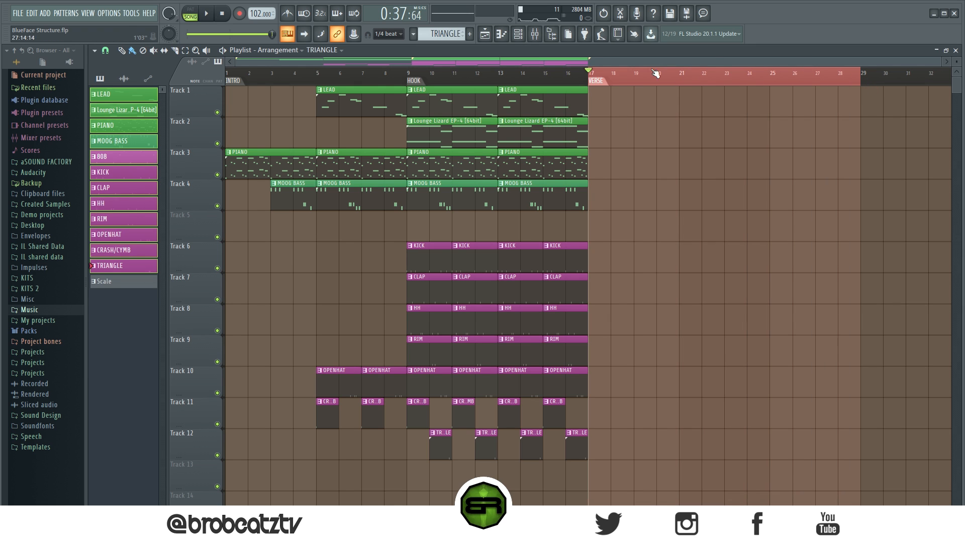
left_click(622, 80)
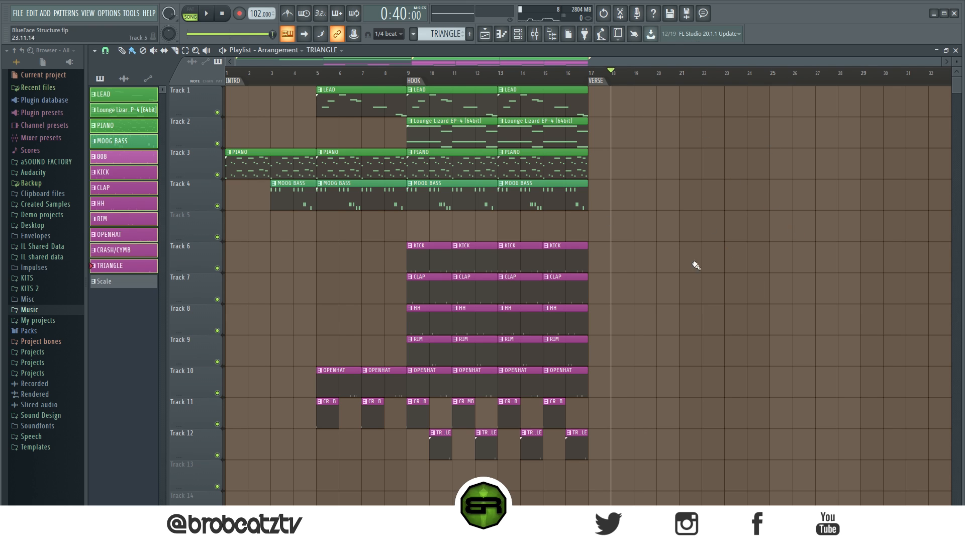
key("space")
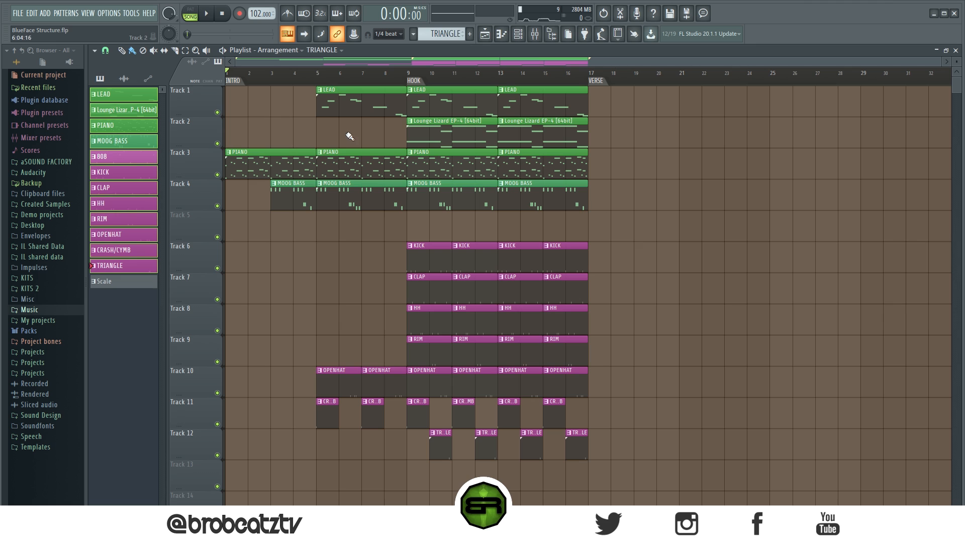
Step: Copy the four-bar PIANO and MOOG BASS clips to the VERSE marker at bar 17 on Tracks 3 and 4
left_click_drag(340, 173, 616, 195)
left_click(621, 241)
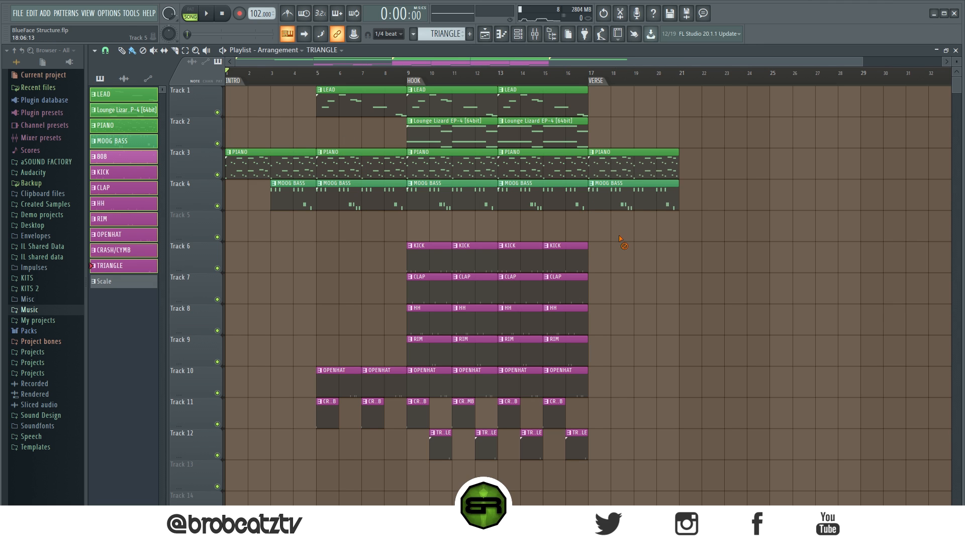
Step: Add a Lounge Lizard EP-4 clip on Track 2 at the VERSE marker at bar 17 and play back the start of the verse
left_click(528, 139)
left_click(599, 137)
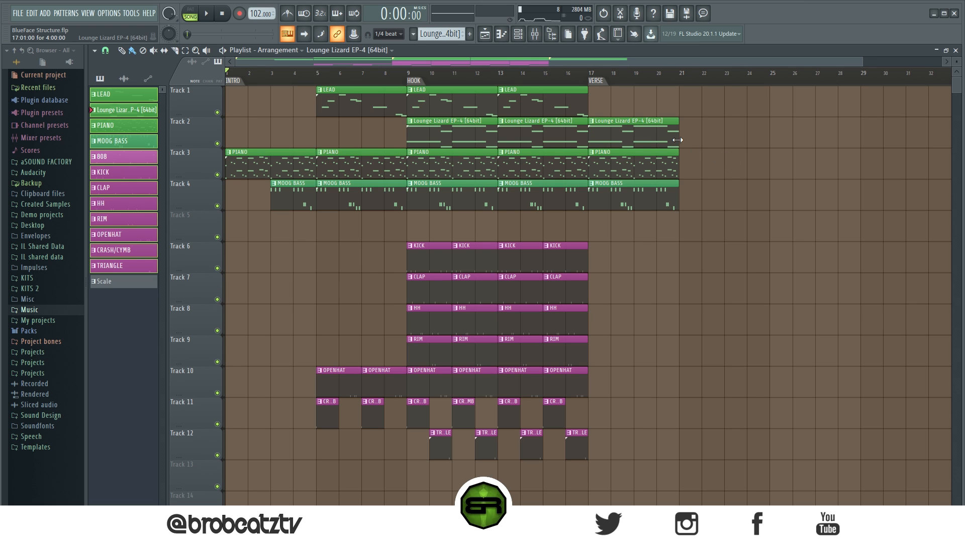
left_click(594, 80)
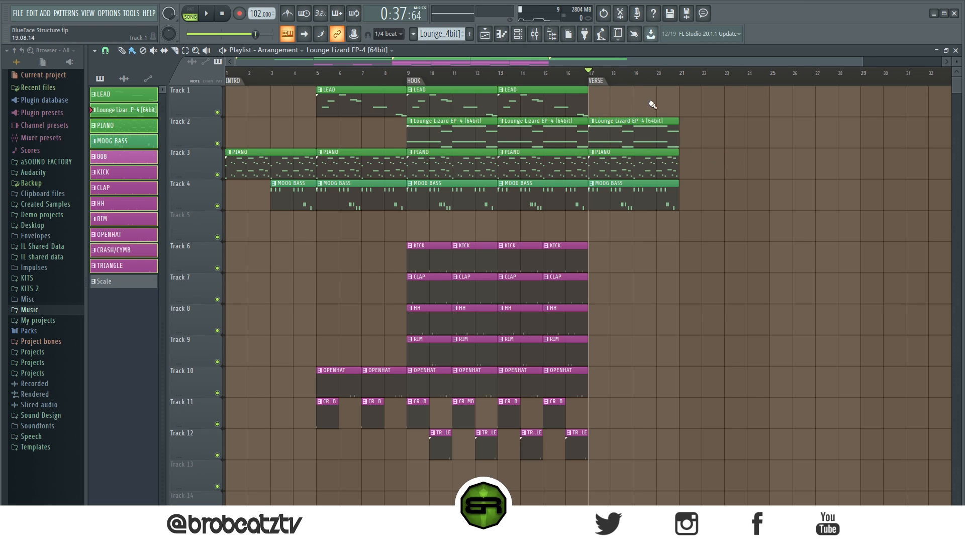
key("space")
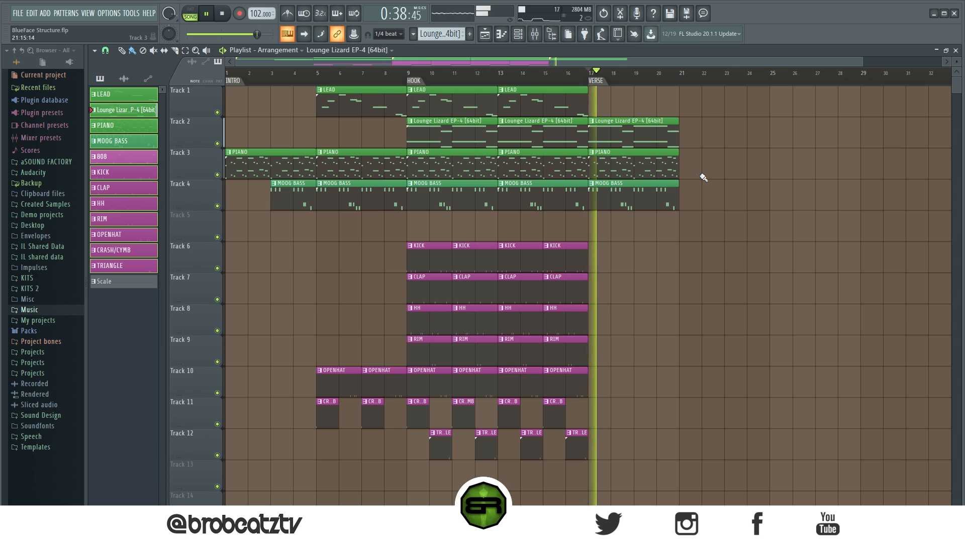
key("space")
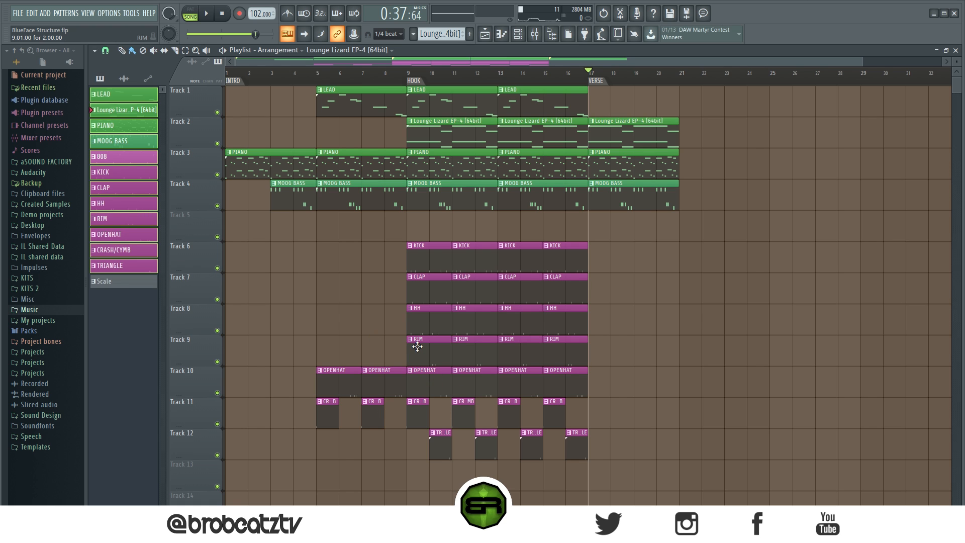
Step: Copy the RIM, OPENHAT, CRASH/CYMB and TRIANGLE clips of bars 13 to 16 to the VERSE marker at bar 17
left_click_drag(629, 335, 501, 490)
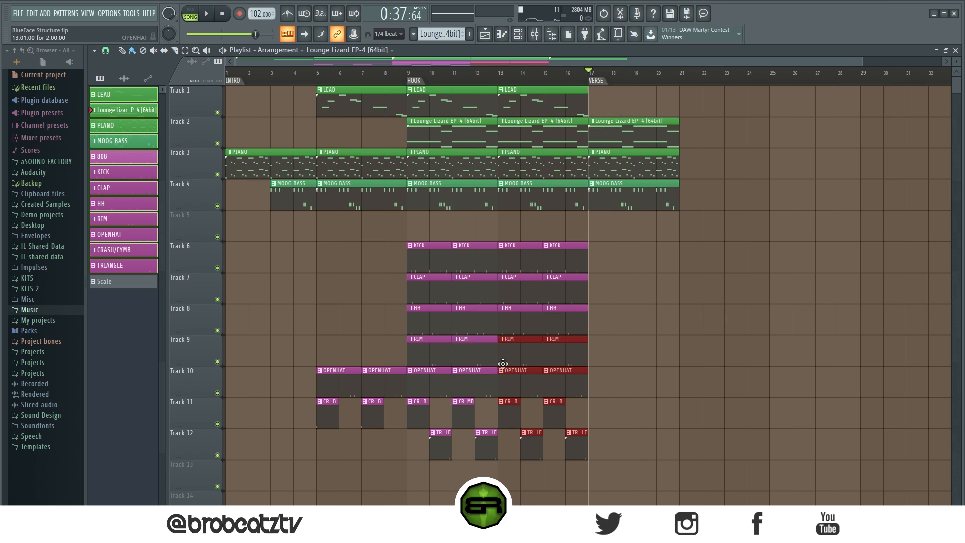
left_click_drag(514, 358, 605, 358)
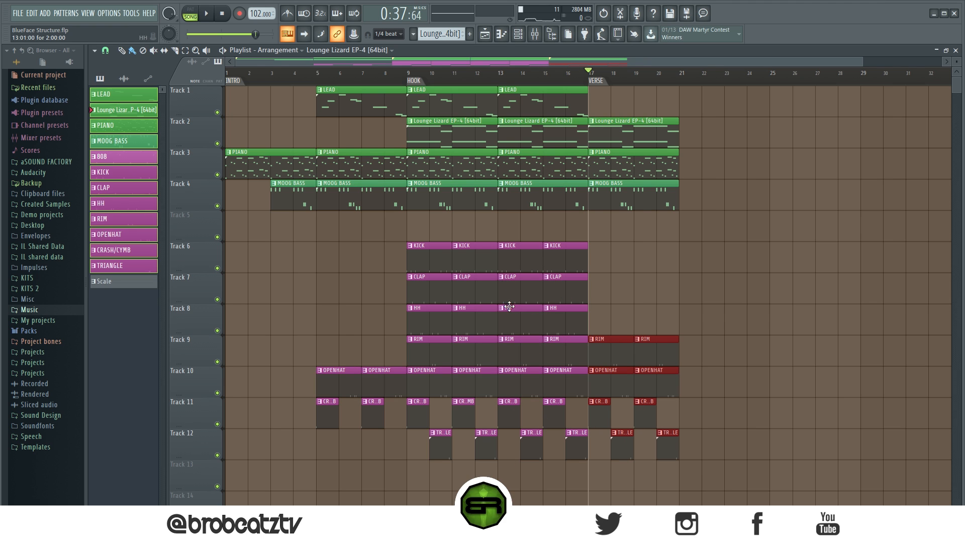
right_click(505, 289)
right_click(494, 290)
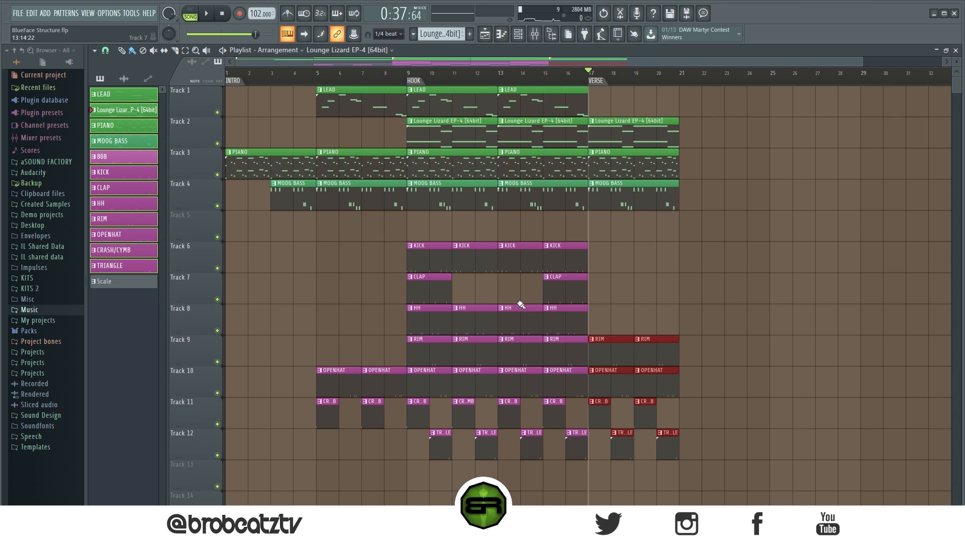
key("ctrl+z")
Step: Deselect the clips and play the arrangement from bar 15 through the first four bars of the verse, then stop
left_click(646, 302, "ctrl")
left_click(552, 80)
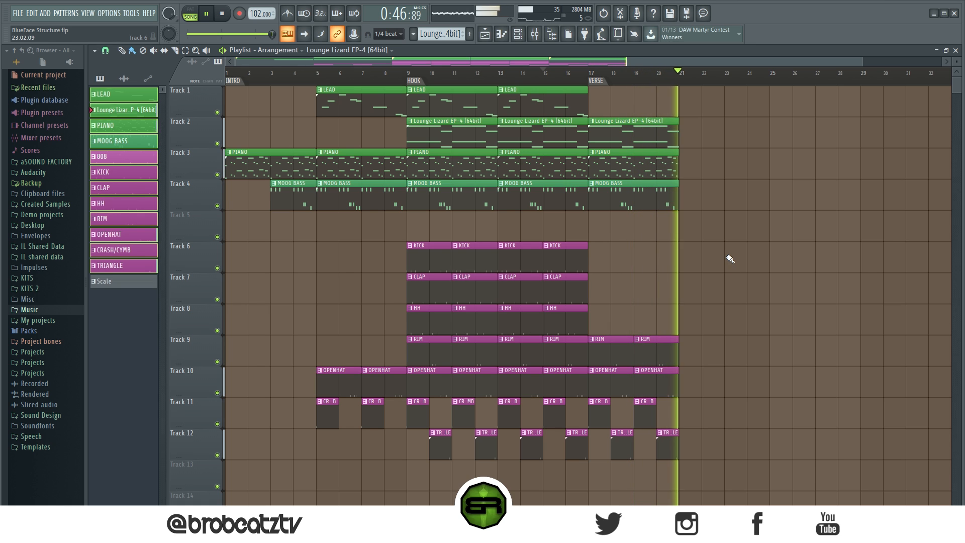
key("space")
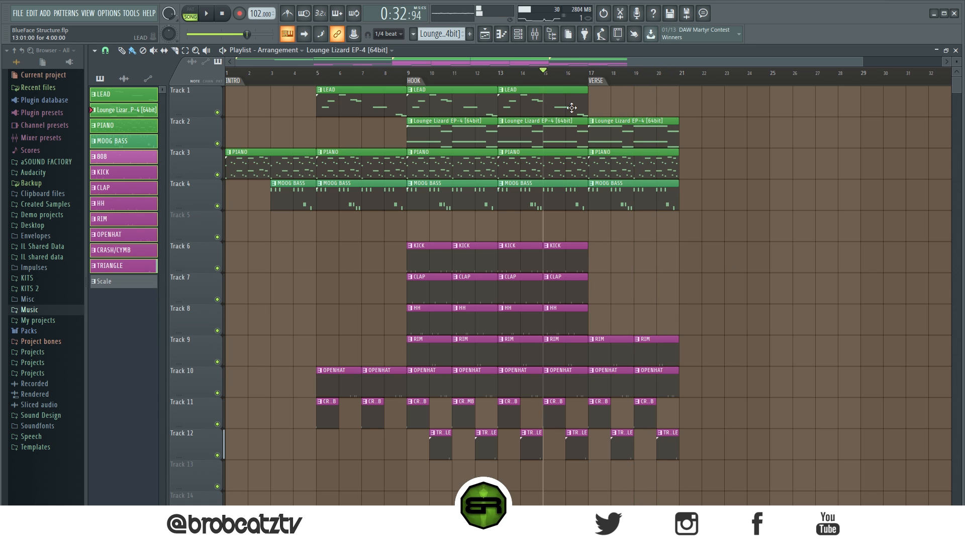
Step: Copy the hook's eight bars of clips on all tracks to bar 21 and shorten the KICK clip at bar 23 to one bar
left_click_drag(583, 93, 417, 461)
left_click_drag(446, 104, 719, 103)
left_click(632, 240)
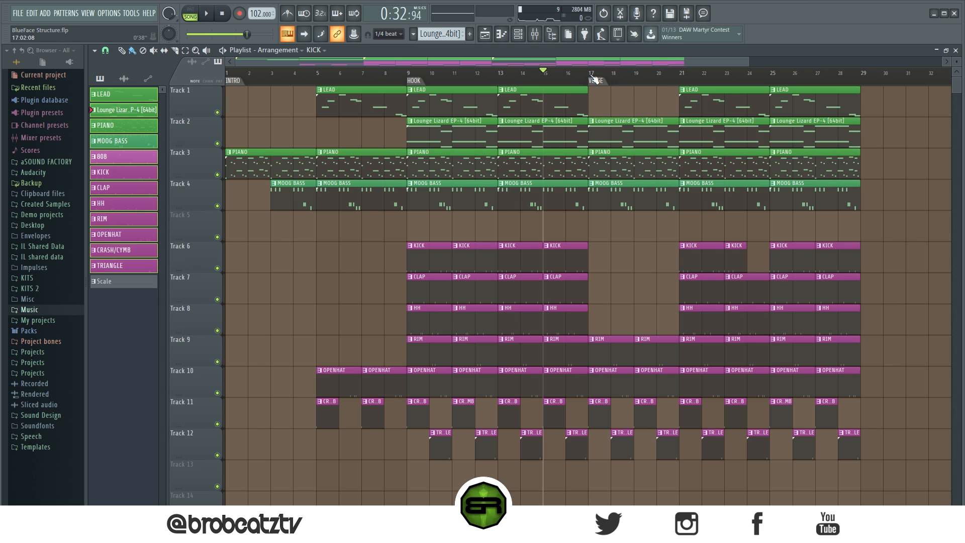
Step: Play the arrangement from bar 19 into the full verse section at bar 21, then stop playback
left_click(634, 78)
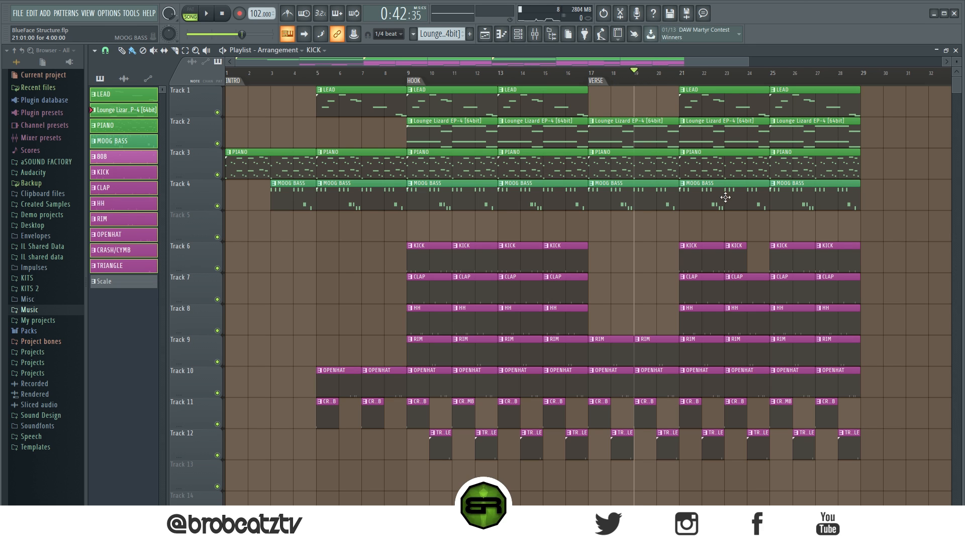
key("space")
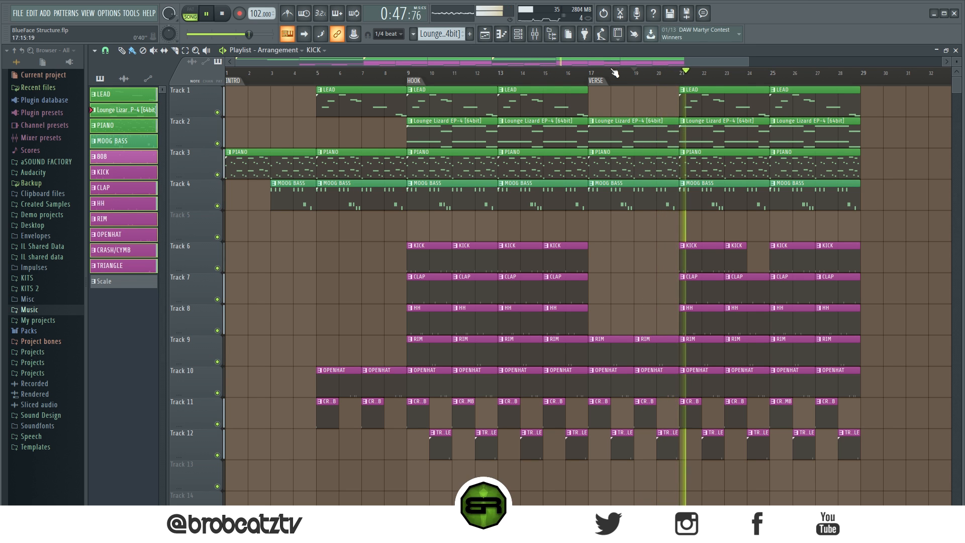
scroll(624, 75, "down", 2)
scroll(624, 75, "down", 1)
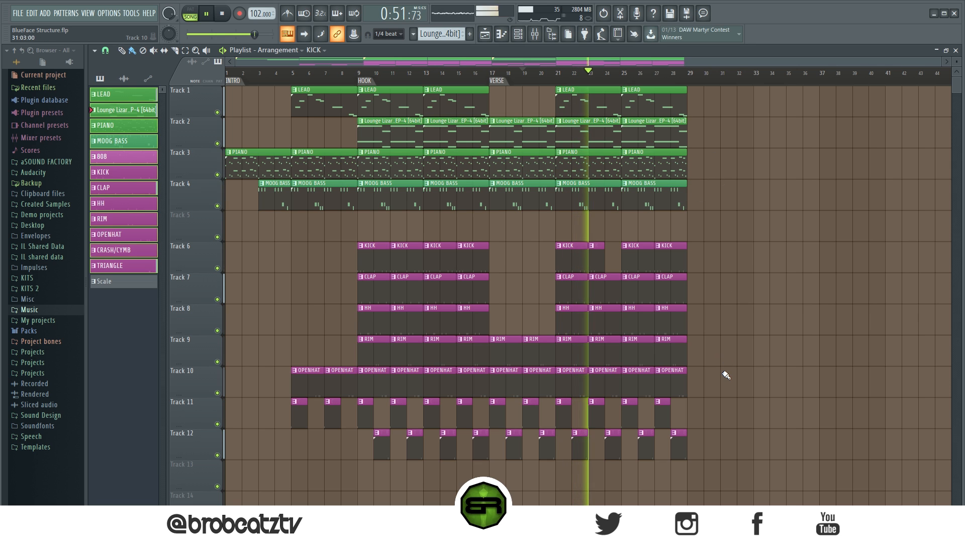
key("space")
Step: Duplicate all hook and verse clips of bars 9 to 28 to bar 29 and deselect them
left_click(492, 74)
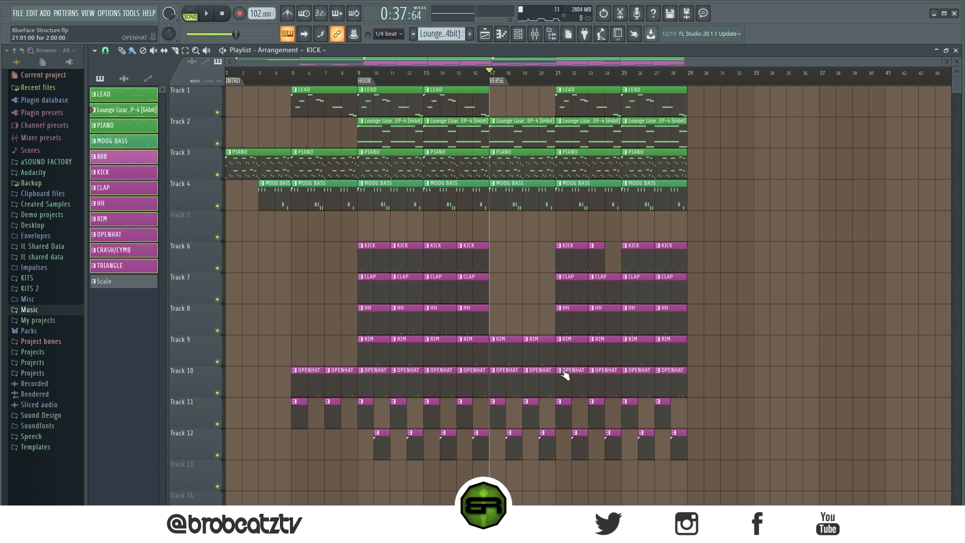
left_click(152, 180)
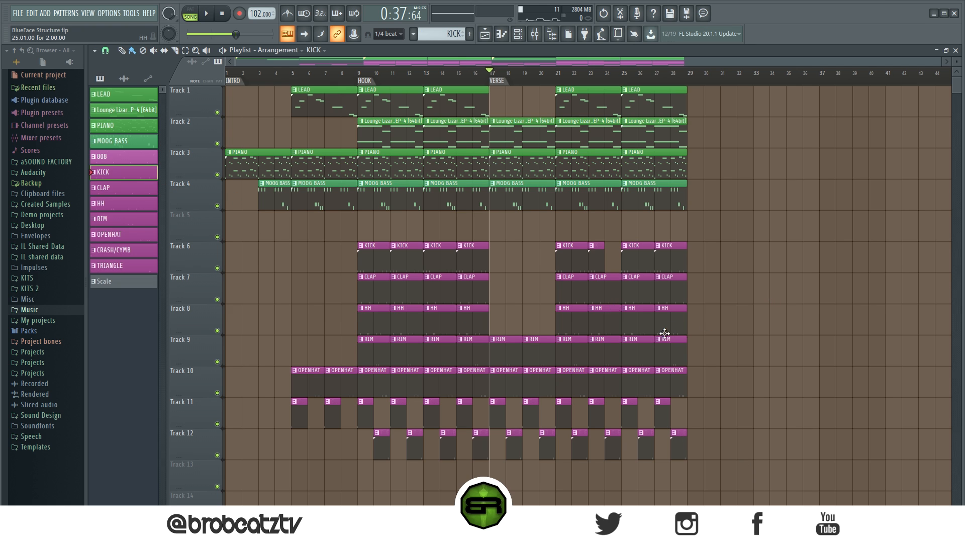
mouse_move(769, 492)
left_mouse_down()
mouse_move(369, 86)
mouse_move(699, 87)
left_mouse_up()
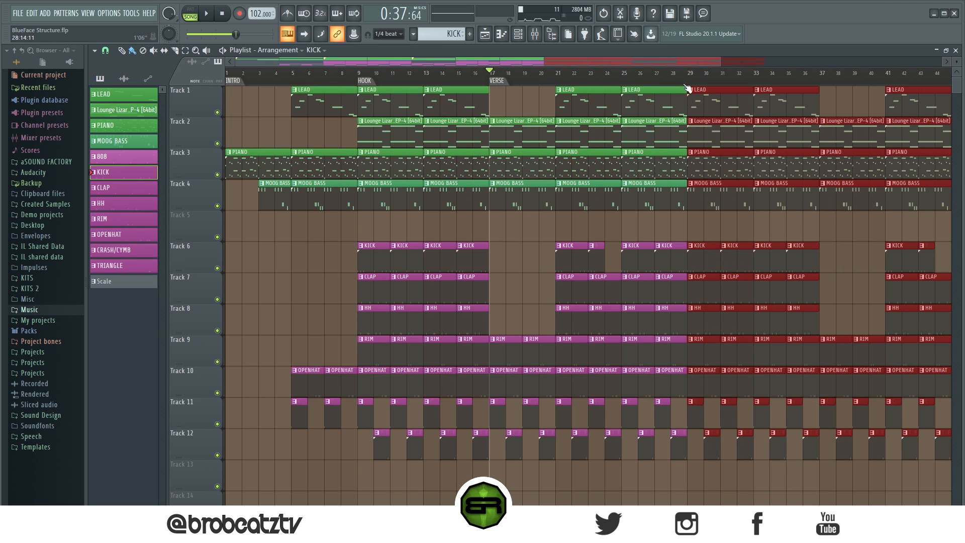
scroll(686, 80, "down", 2)
scroll(686, 79, "down", 1)
left_click(672, 241)
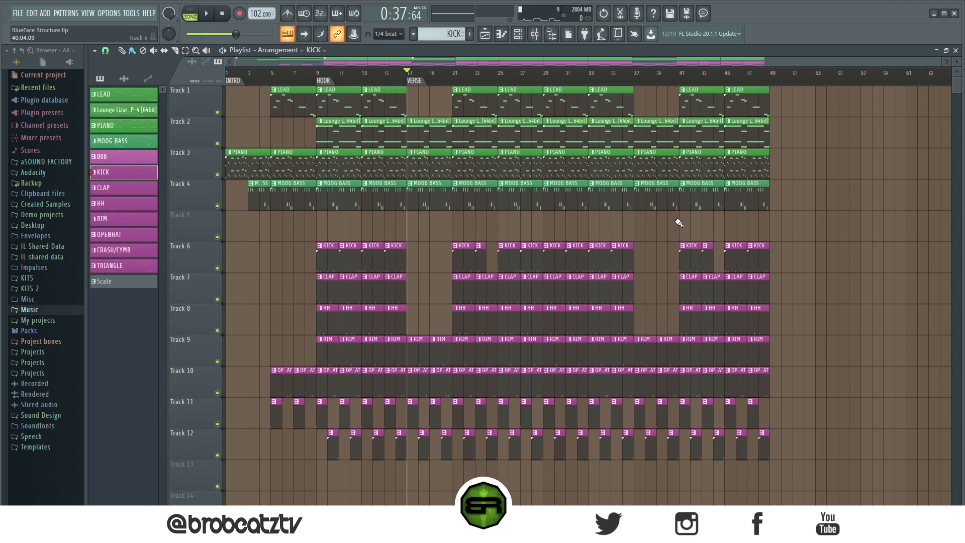
Step: Add a timeline marker named HOOK at bar 29, where the second hook starts
right_click(546, 83)
left_click(551, 84)
type("H")
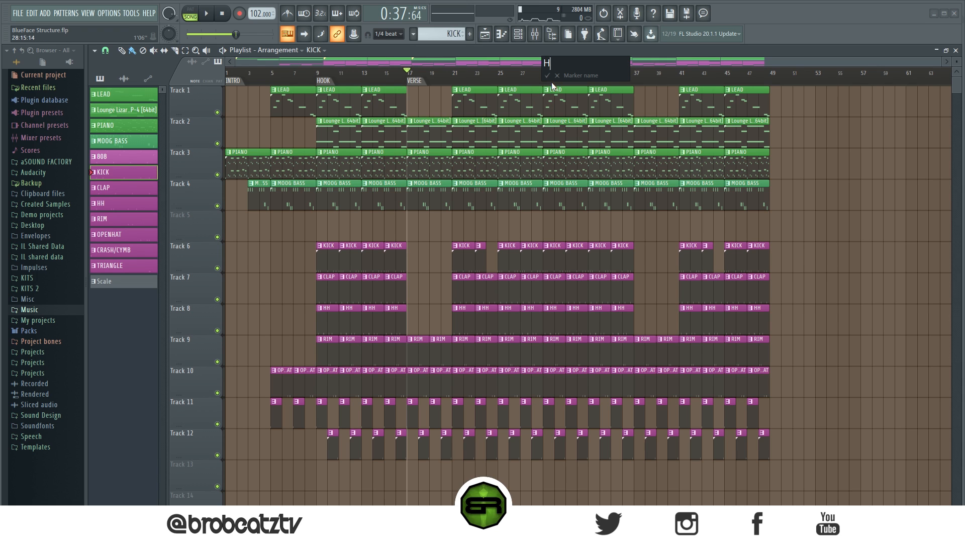
type("OOK")
key("Return")
Step: Add a timeline marker named V at bar 37, where the second verse starts
right_click(634, 82)
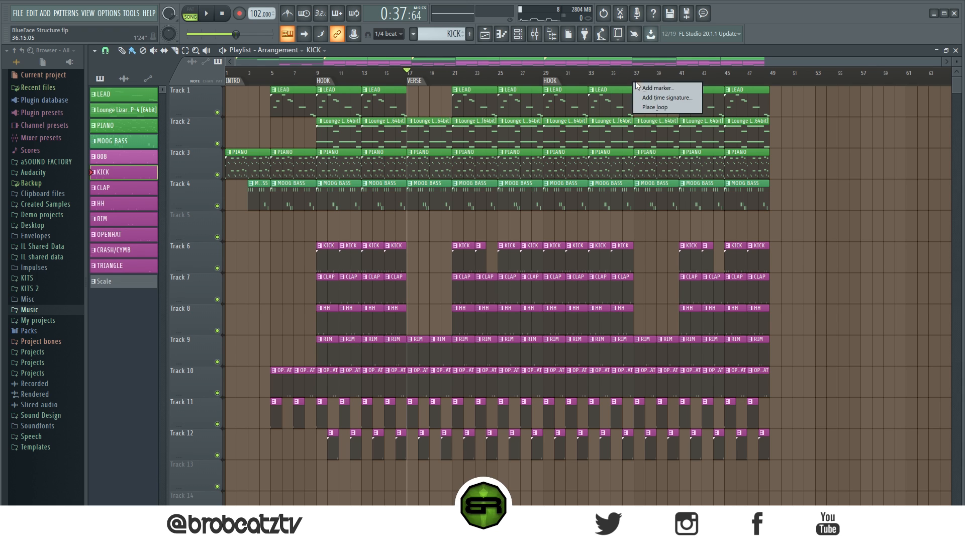
left_click(638, 84)
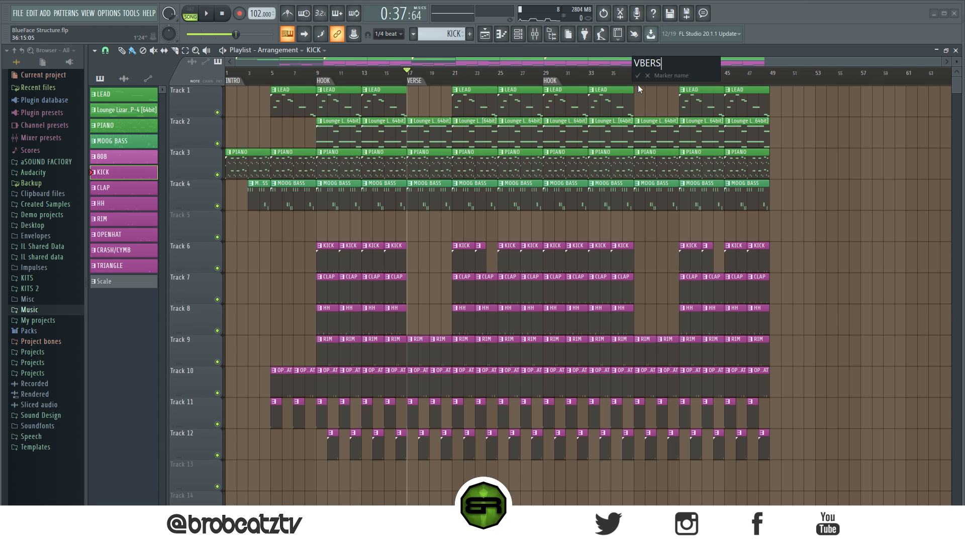
type("VB")
key("BackSpace")
key("Return")
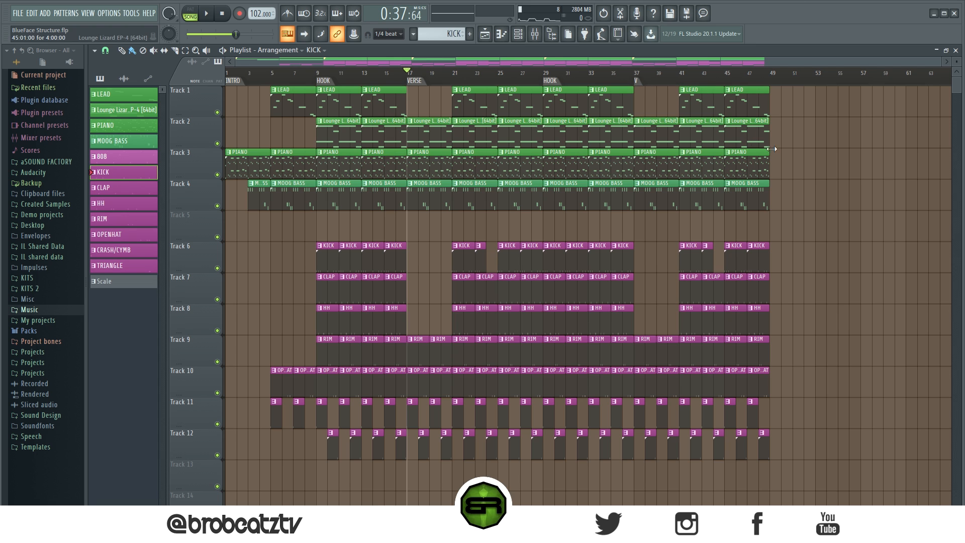
Step: Delete the three MOOG BASS clips of the second verse on Track 4, from bar 37 onward
right_click(735, 207)
right_click(703, 208)
right_click(672, 209)
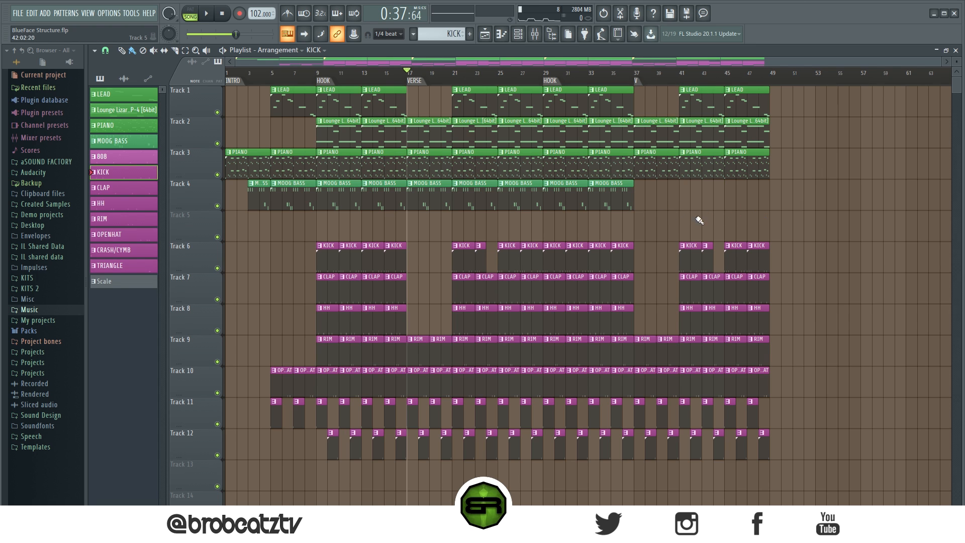
Step: Place three consecutive 808 clips on Track 5 at bars 37, 41 and 45 for the second verse
left_click(119, 159)
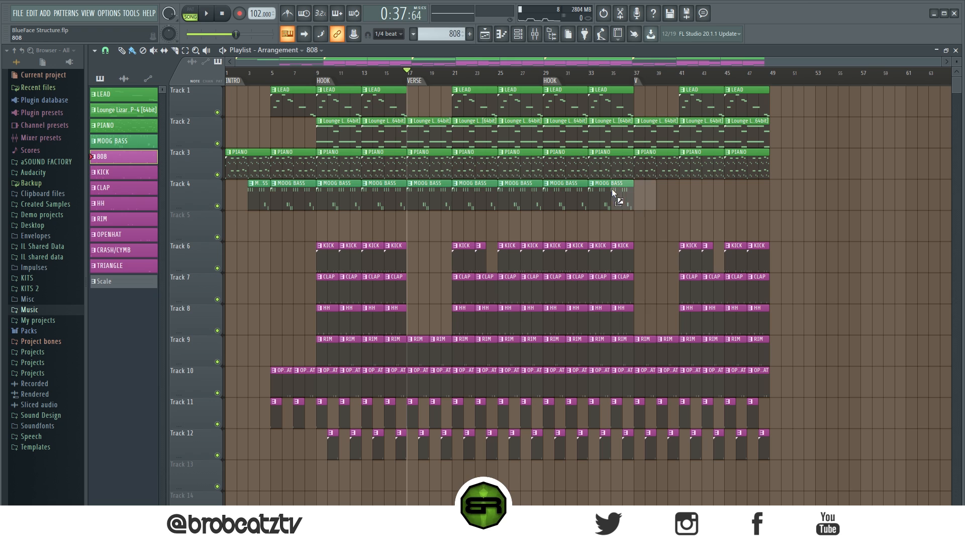
left_click(638, 225)
left_click(703, 231)
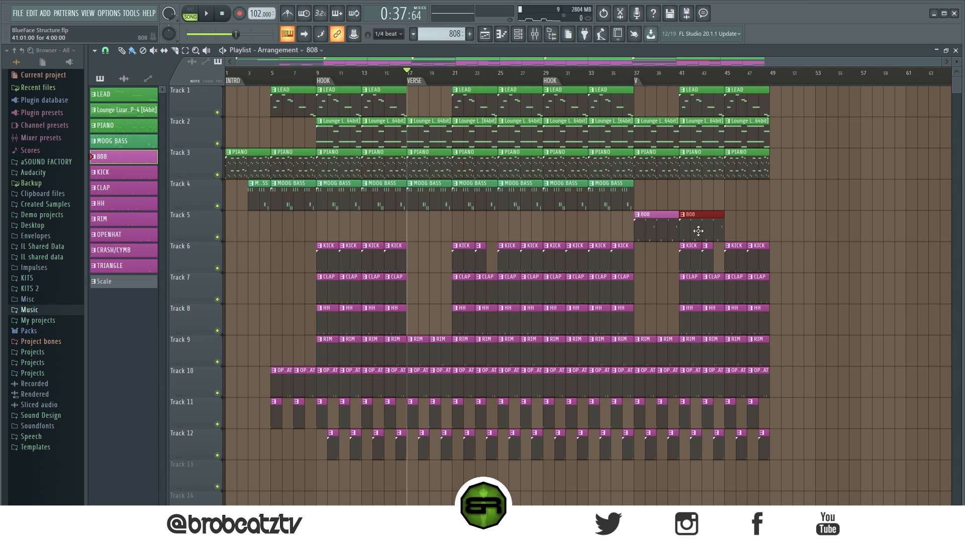
left_click(752, 229)
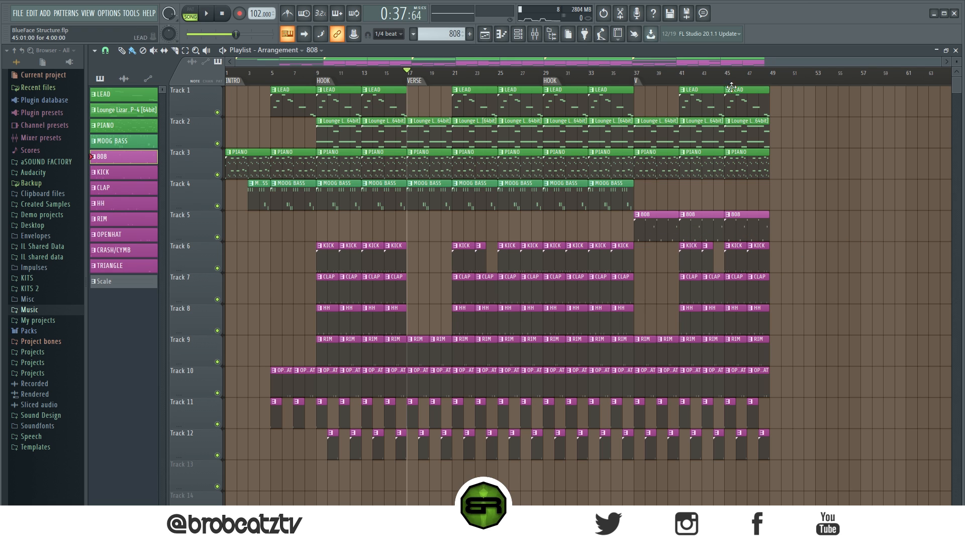
Step: Move the playhead to the V marker at bar 37
left_click_drag(614, 76, 644, 88)
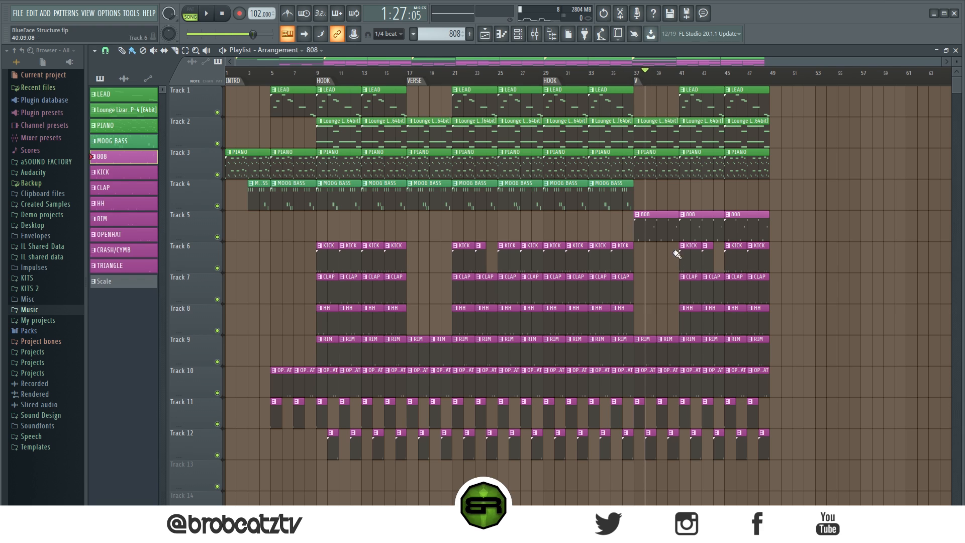
left_click_drag(654, 217, 679, 224)
mouse_move(642, 75)
left_mouse_down()
mouse_move(682, 75)
mouse_move(635, 76)
left_mouse_up()
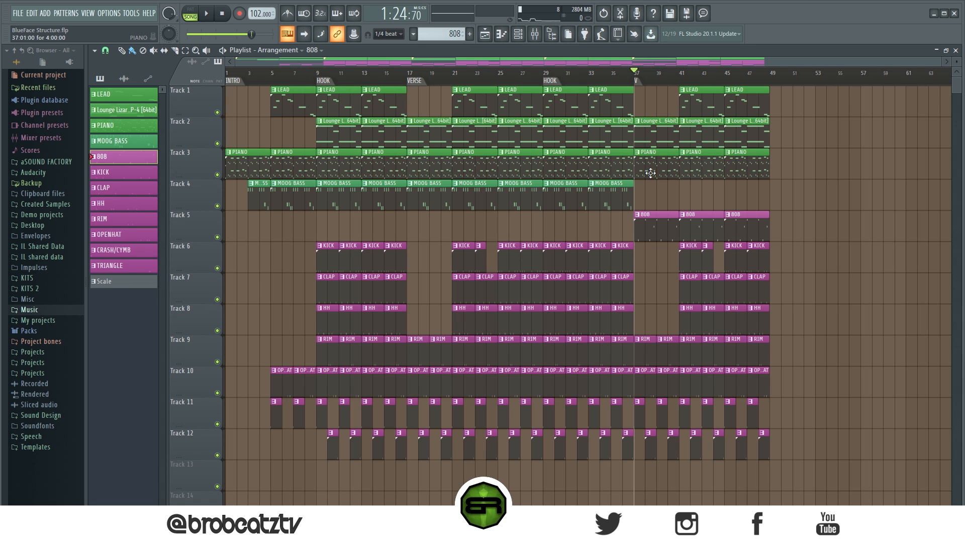
Step: Open the mixer, move its window fully into view and show the effects on Insert 1
left_click(535, 34)
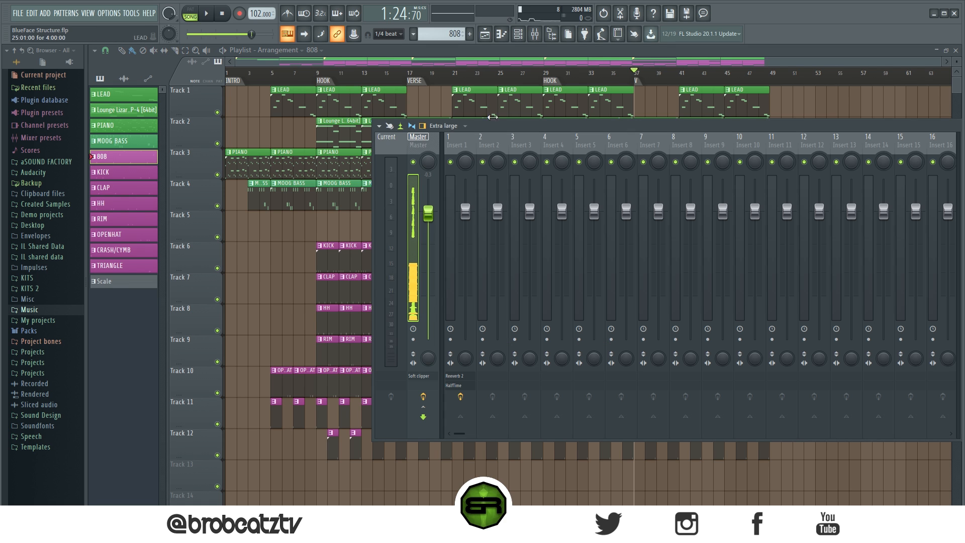
left_click_drag(526, 132, 394, 124)
left_click(390, 147)
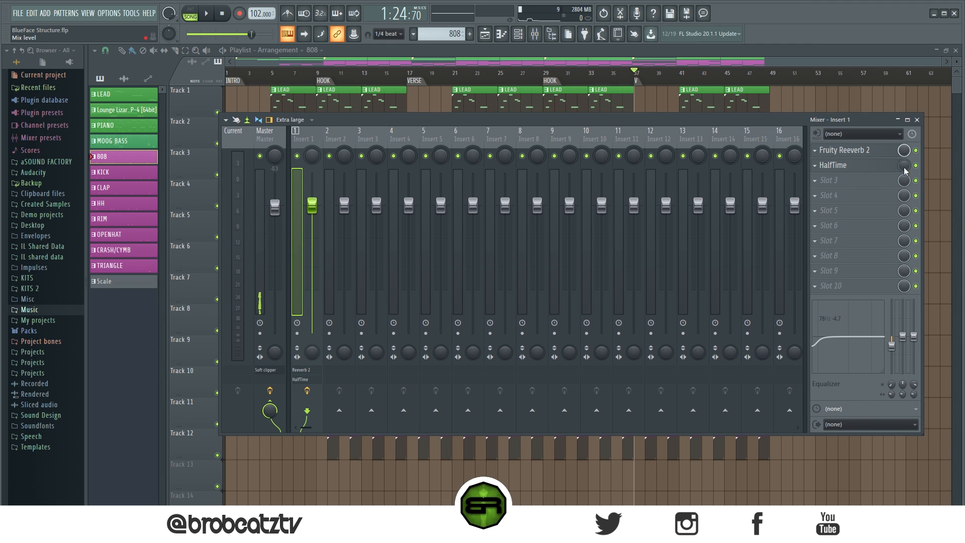
Step: Highlight the second verse's first four bars from bar 37, play them, and clear the selection
left_click_drag(641, 79, 680, 81)
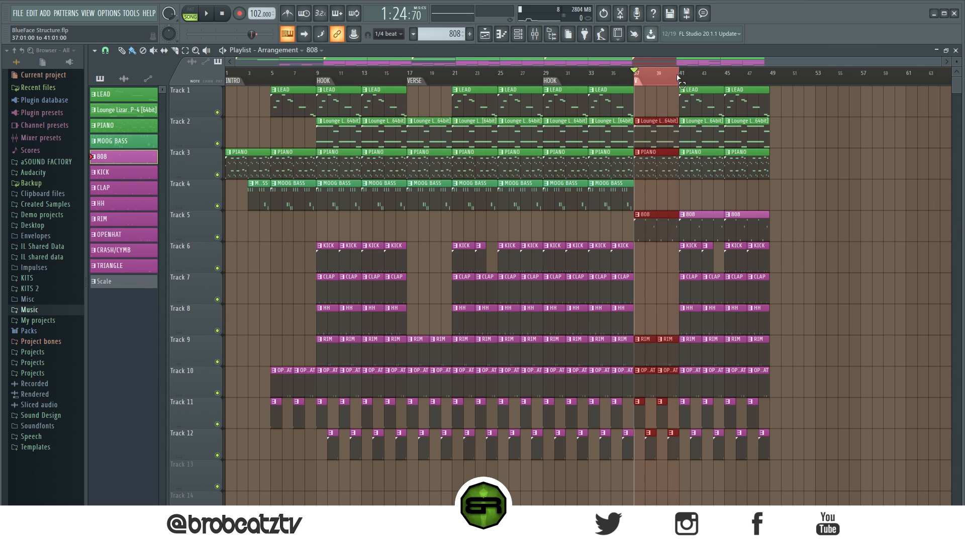
left_click(538, 35)
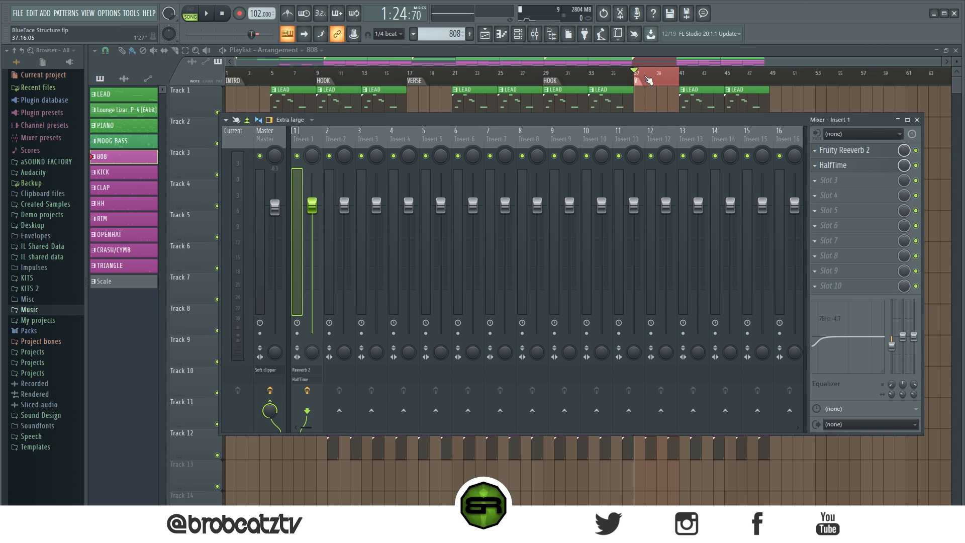
left_click(644, 60)
key("space")
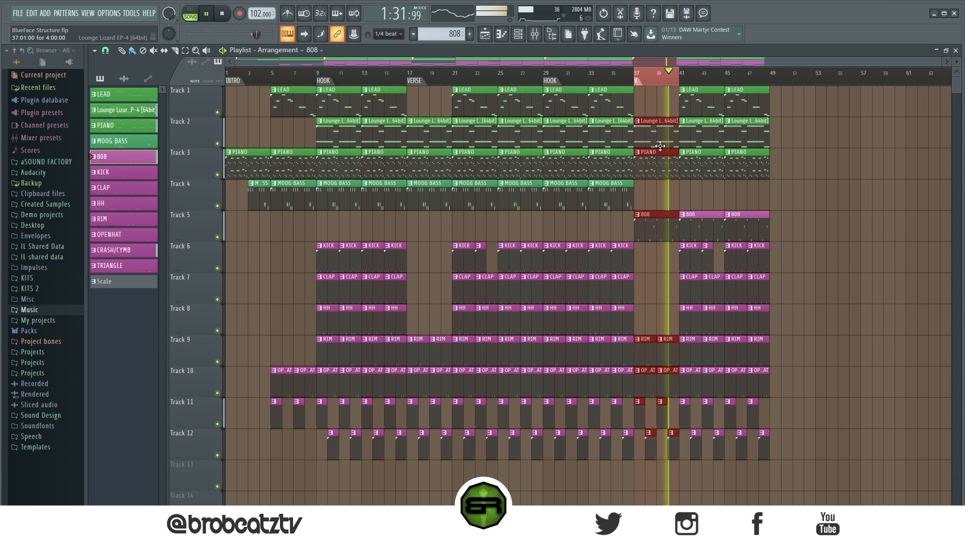
left_click(670, 77)
left_click(670, 77)
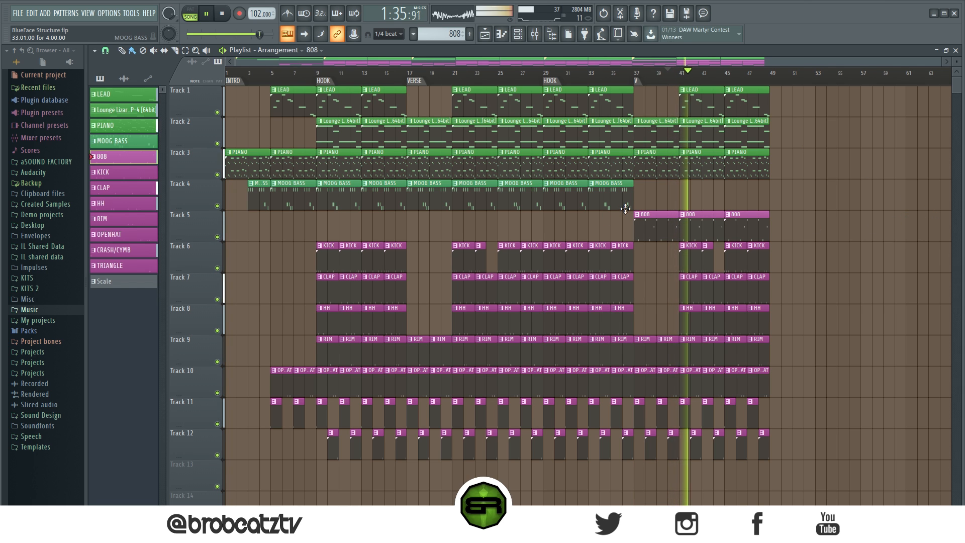
Step: Turn off the HalfTime effect on mixer Insert 1, stop playback and close the mixer
left_click(536, 35)
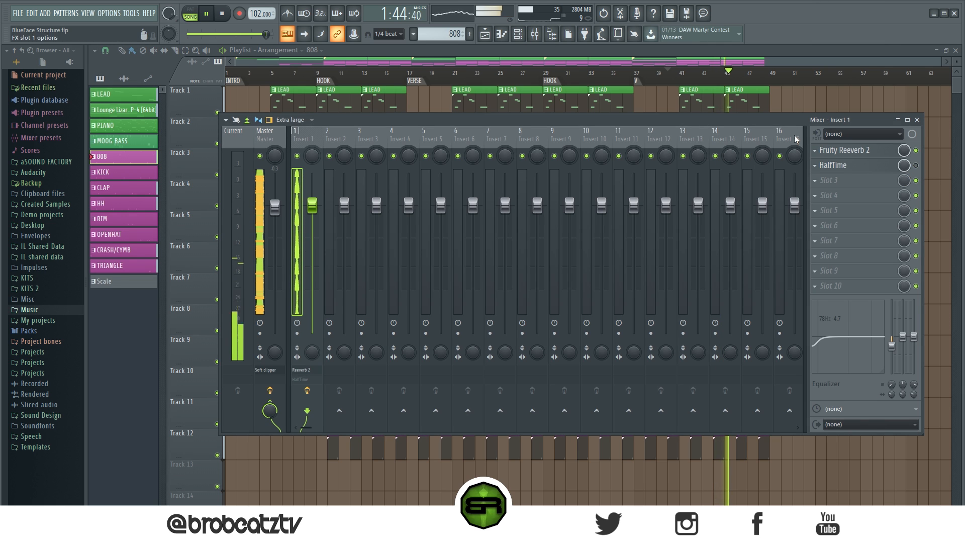
key("space")
key("F9")
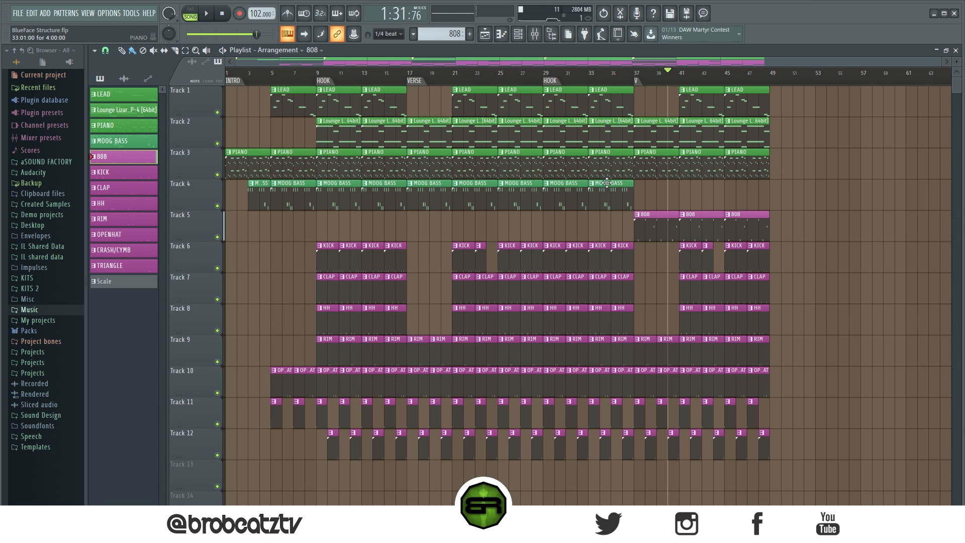
Step: Copy the eight-bar hook clips to bar 49, add a HOOK marker at that bar, and clear the selection
left_click_drag(548, 104, 785, 98)
right_click(769, 80)
left_click(780, 86)
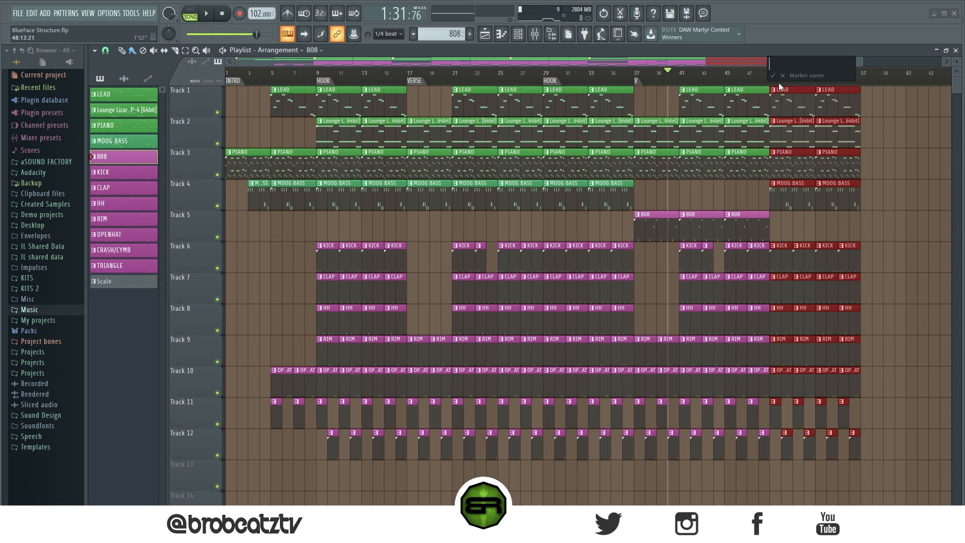
type("HOOK")
key("Return")
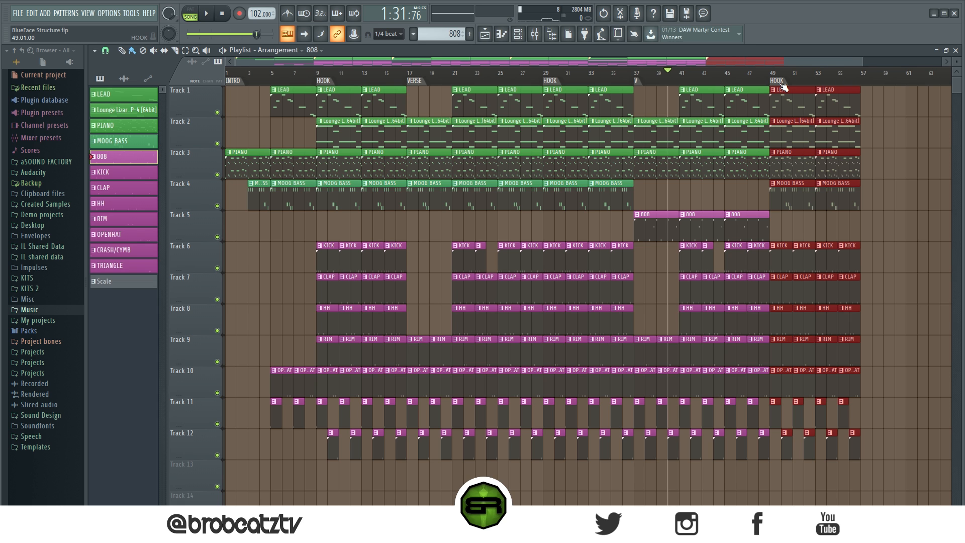
left_click(876, 149, "ctrl")
left_click_drag(761, 62, 704, 428)
key("ctrl+b")
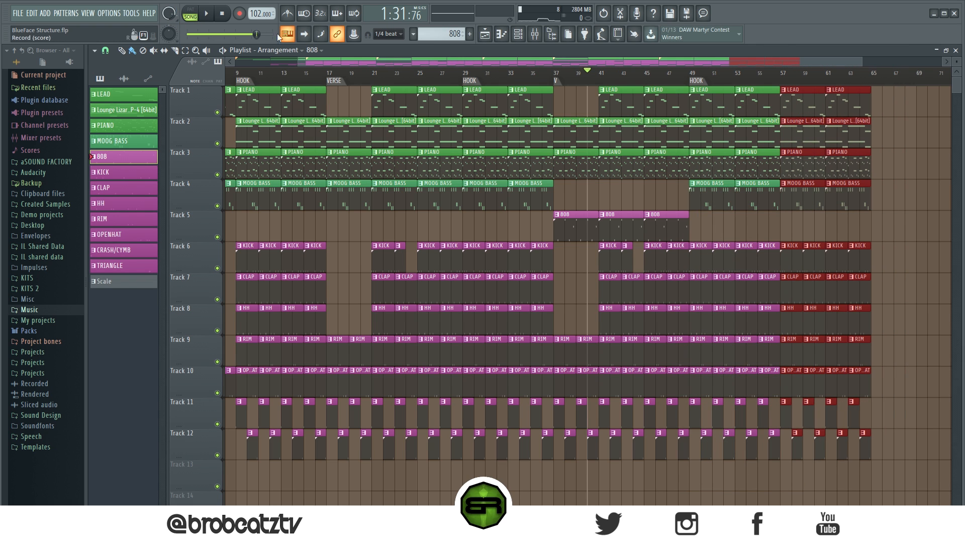
key("Delete")
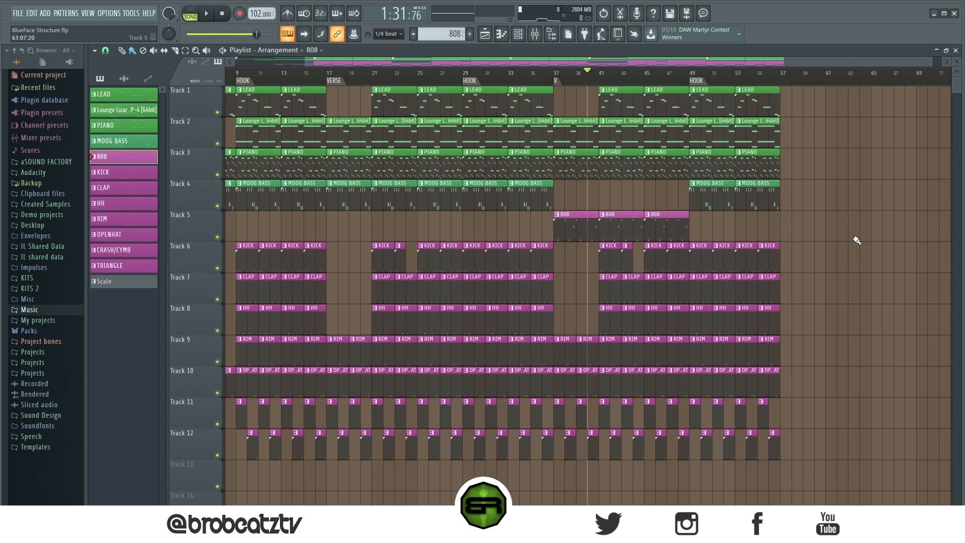
Step: Copy the Lounge Lizard, PIANO and 808 clips from bar 37 to bar 57, and lengthen the copied 808 clip to six bars
mouse_move(576, 144)
left_mouse_down()
mouse_move(567, 220)
mouse_move(842, 233)
mouse_move(792, 240)
left_mouse_up()
left_click(846, 347, "ctrl")
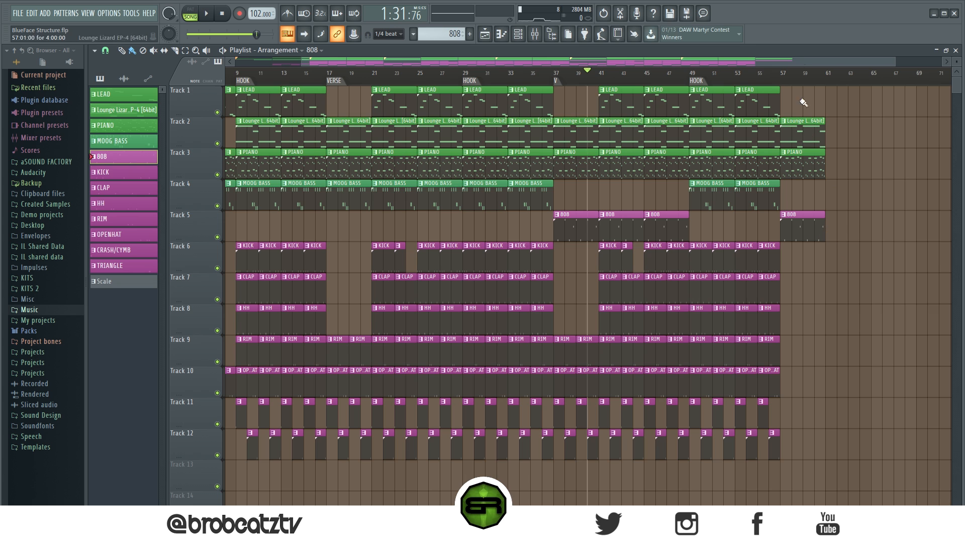
scroll(804, 102, "up", 4)
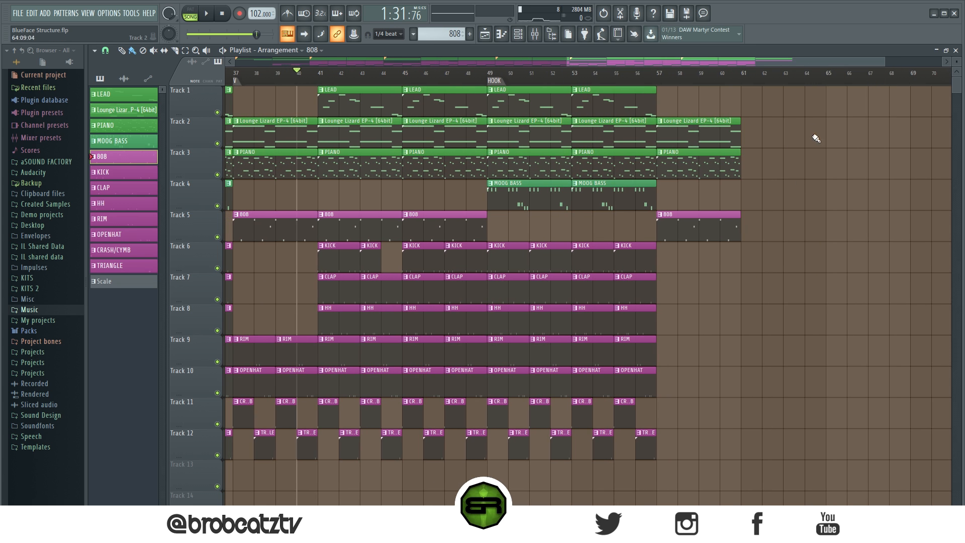
left_click_drag(740, 234, 808, 237)
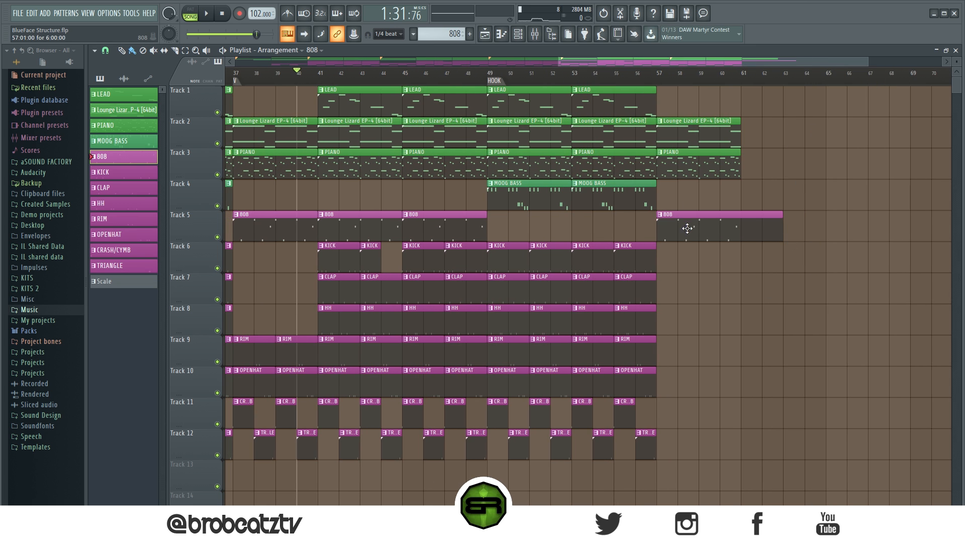
Step: Play the arrangement from bar 53 and add a marker named OUTRO at bar 57
left_click(573, 76)
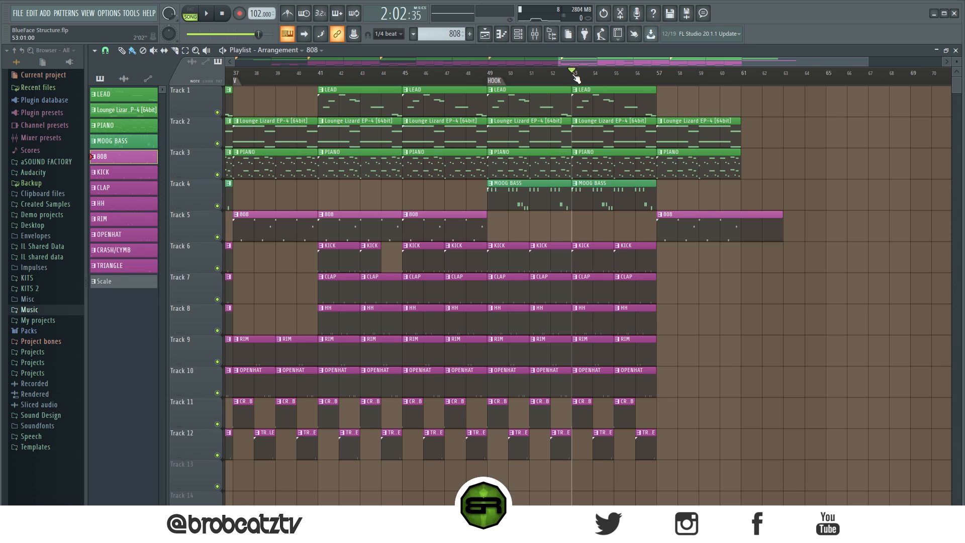
key("space")
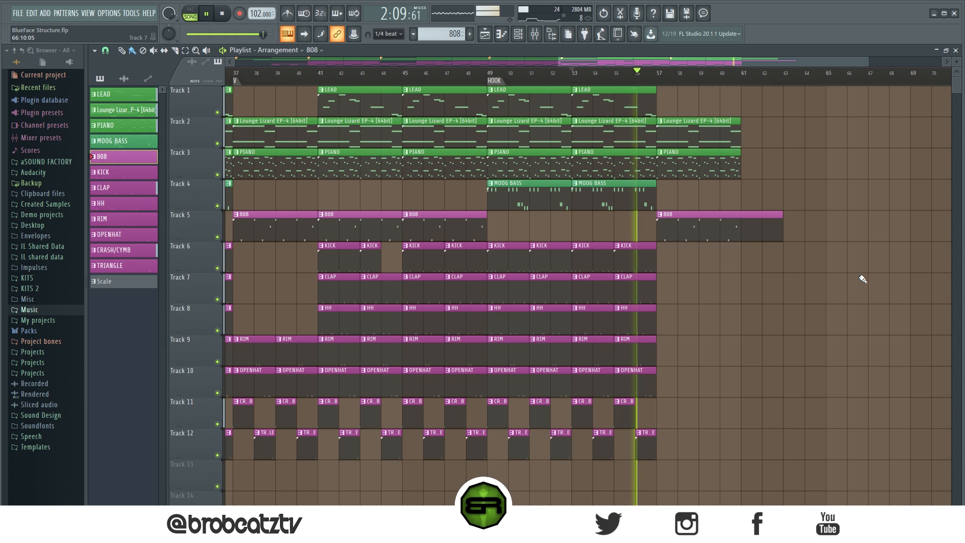
right_click(656, 83)
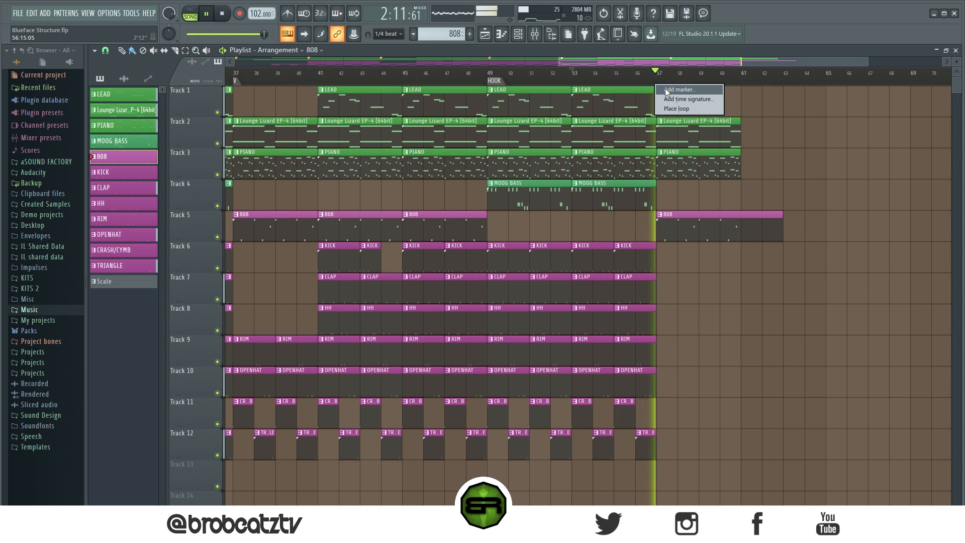
left_click(665, 89)
type("OUTRO")
key("Return")
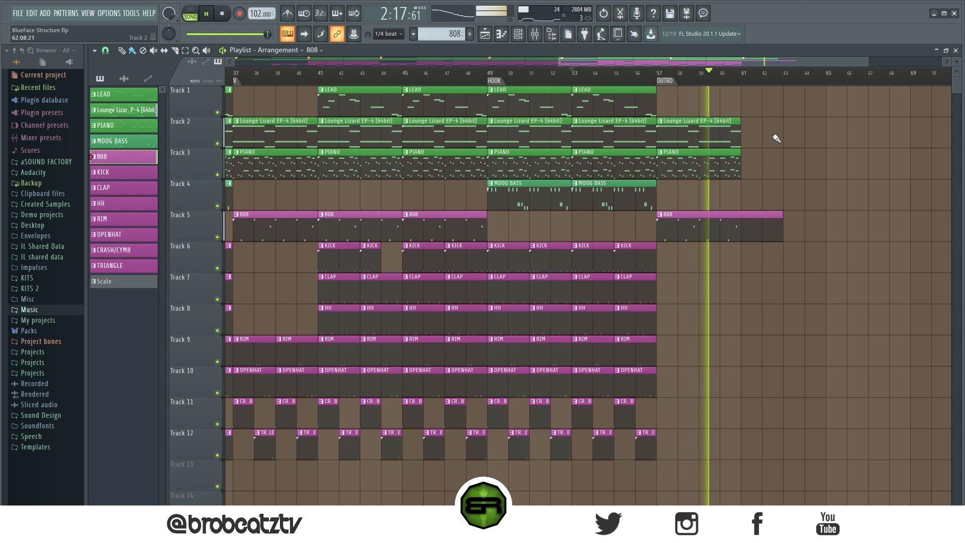
Step: Extend the outro's PIANO clip to bar 63 and stop playback
left_click_drag(740, 164, 782, 165)
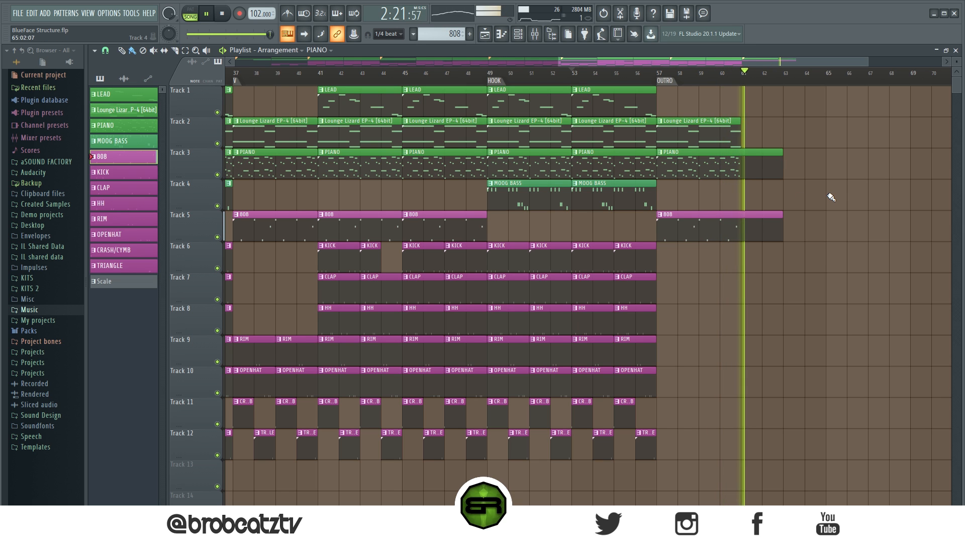
key("space")
Step: Play the transition into the second verse from shortly before the V marker at bar 37, review the whole arrangement, and stop playback
left_click_drag(560, 62, 503, 62)
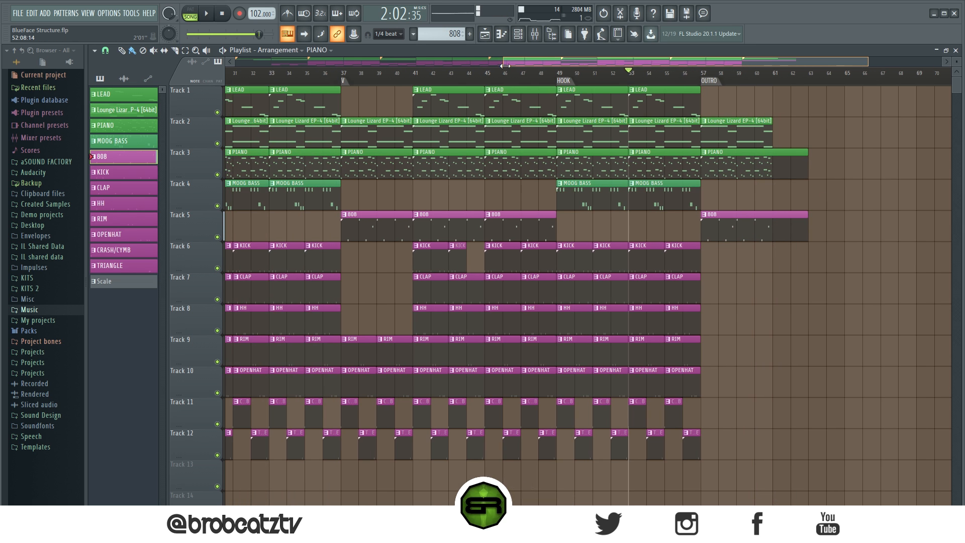
left_click_drag(346, 71, 336, 70)
left_click(339, 72)
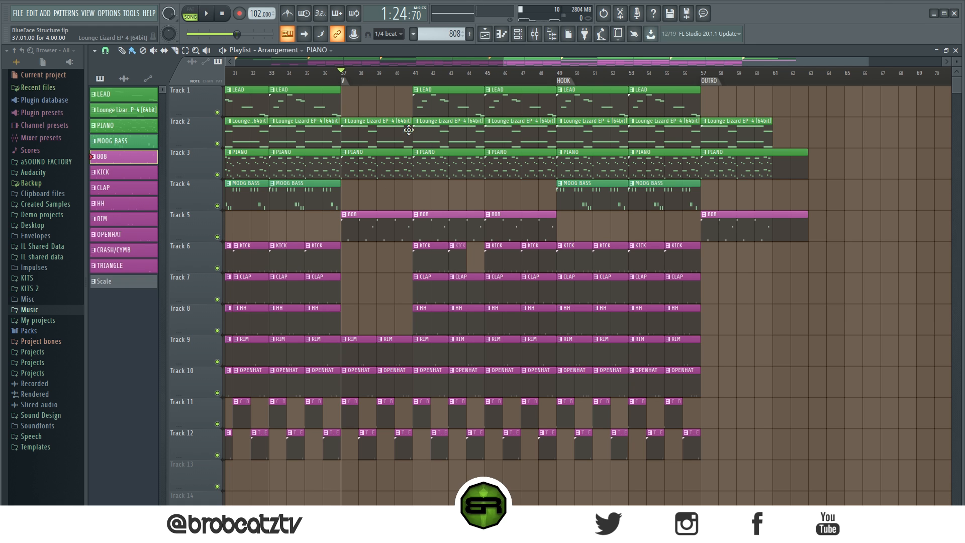
left_click(316, 77)
key("space")
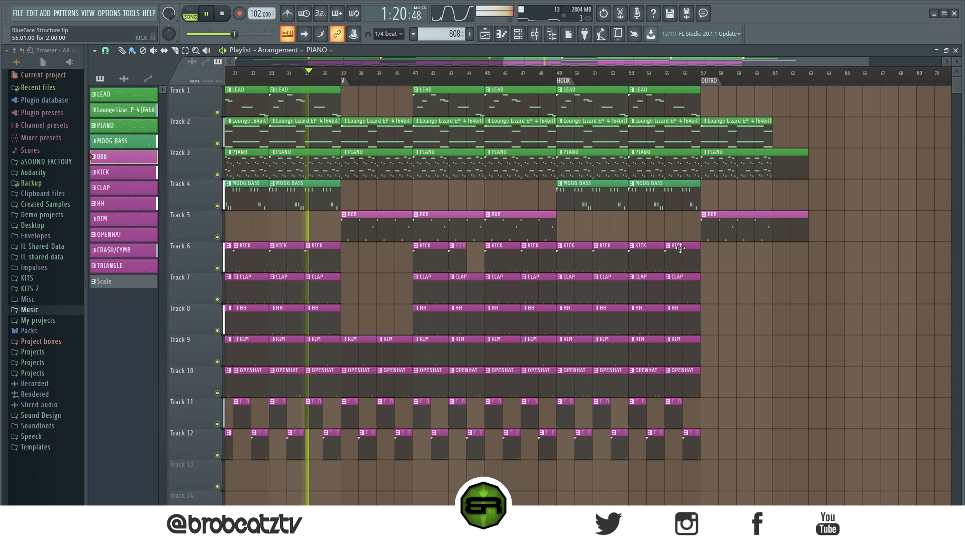
mouse_move(807, 61)
left_mouse_down()
mouse_move(740, 75)
mouse_move(710, 62)
mouse_move(795, 61)
left_mouse_up()
scroll(843, 76, "down", 1)
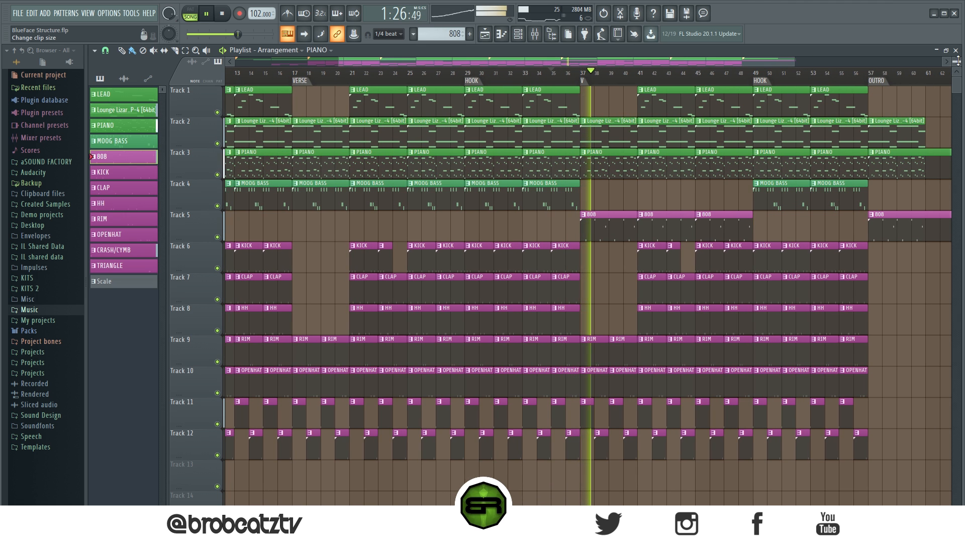
left_click_drag(596, 69, 497, 72)
left_click_drag(692, 62, 815, 66)
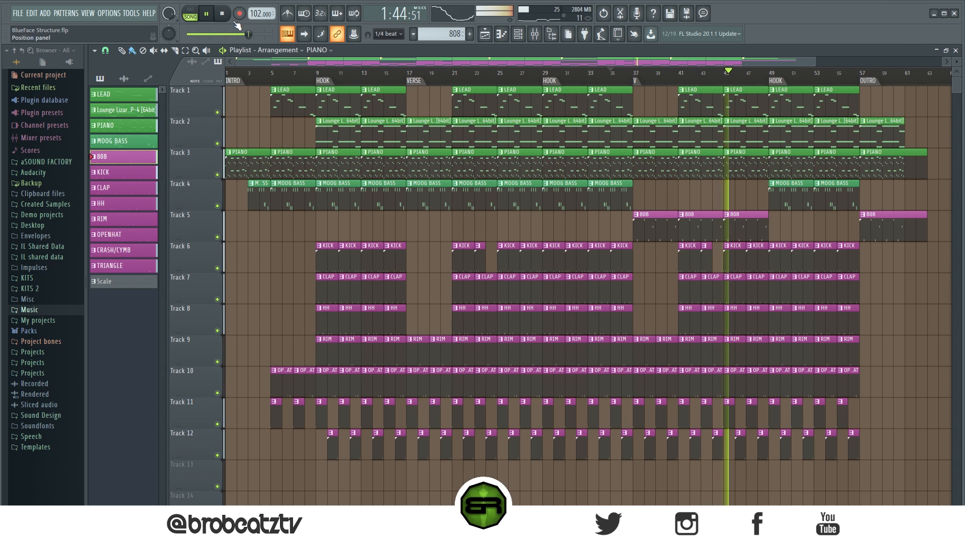
key("space")
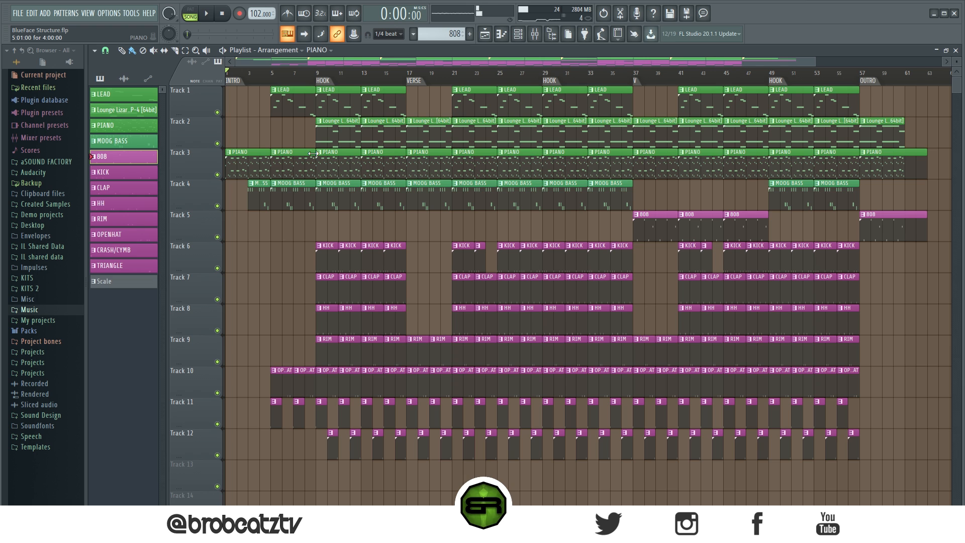